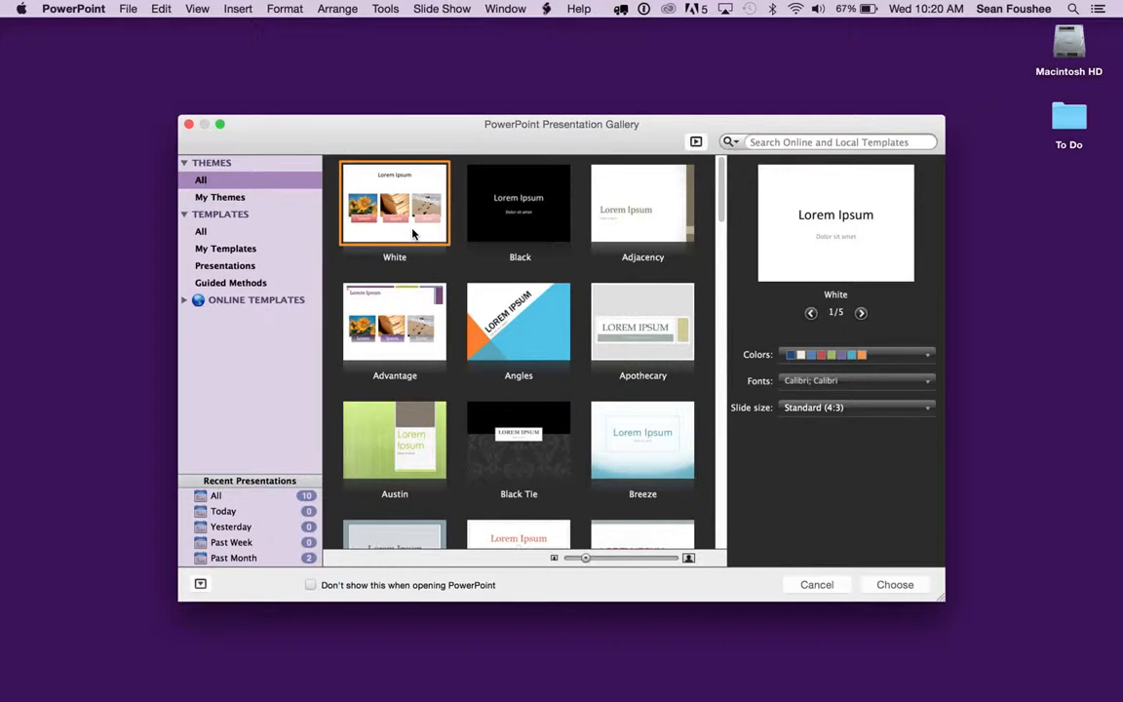
# Create a presentation from the White theme and apply the Blank layout to its first slide.
pyautogui.click(908, 587)
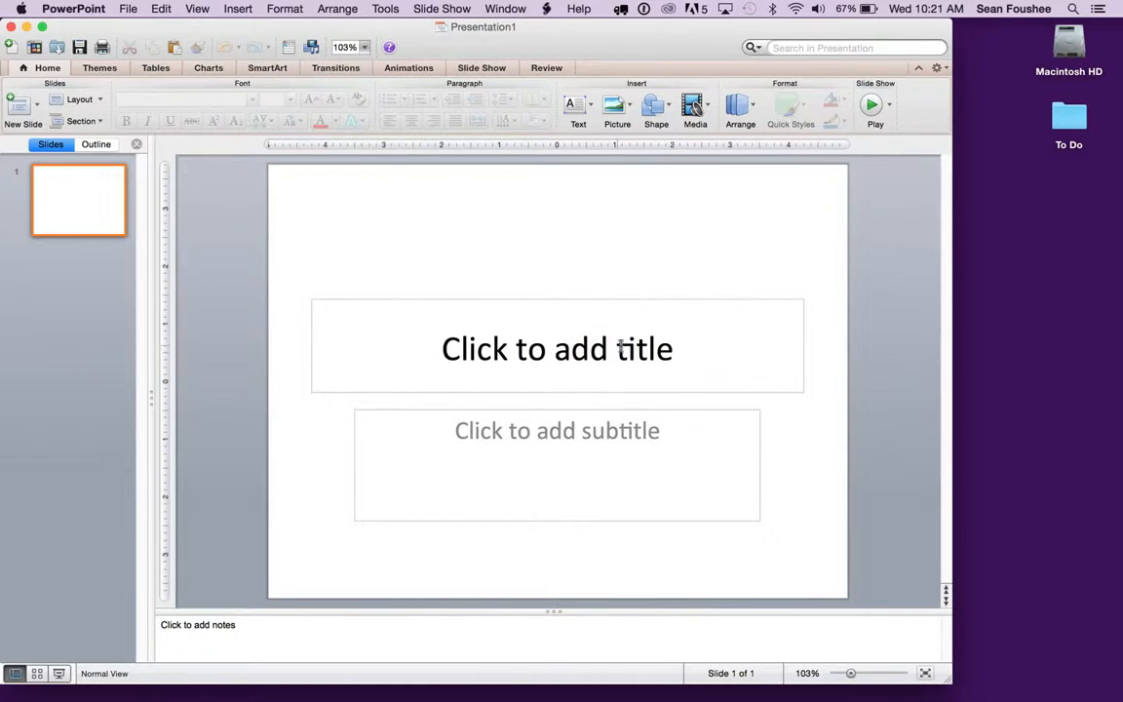
pyautogui.click(516, 355)
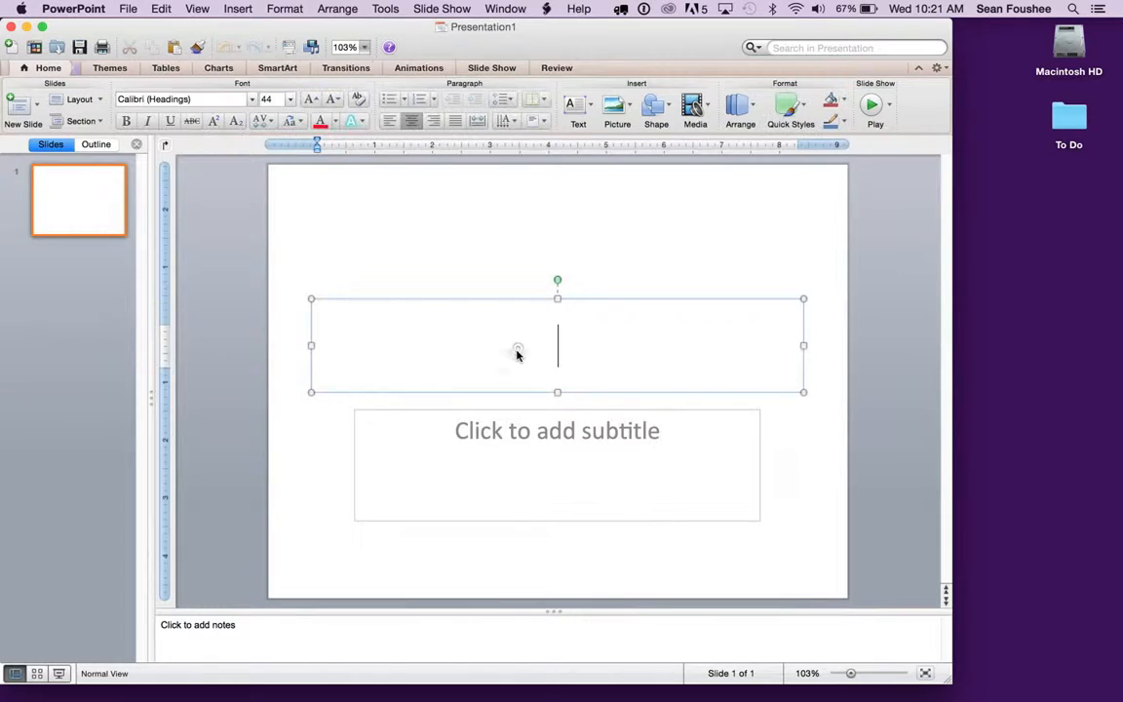
pyautogui.click(561, 420)
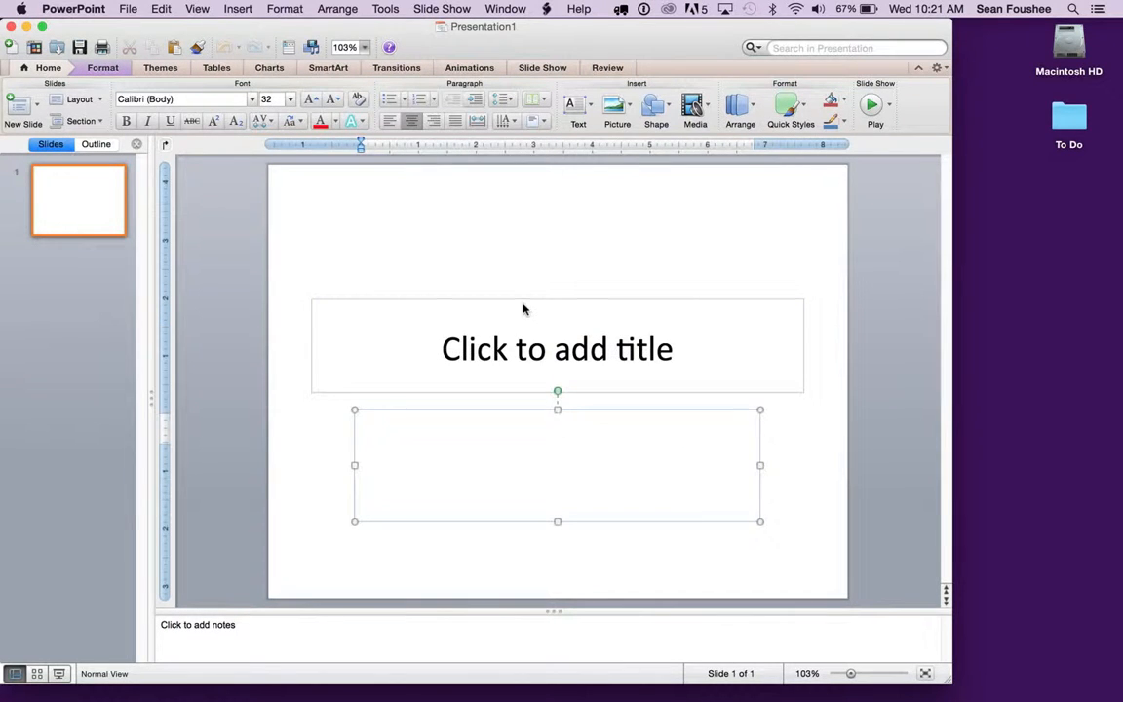
pyautogui.click(503, 276)
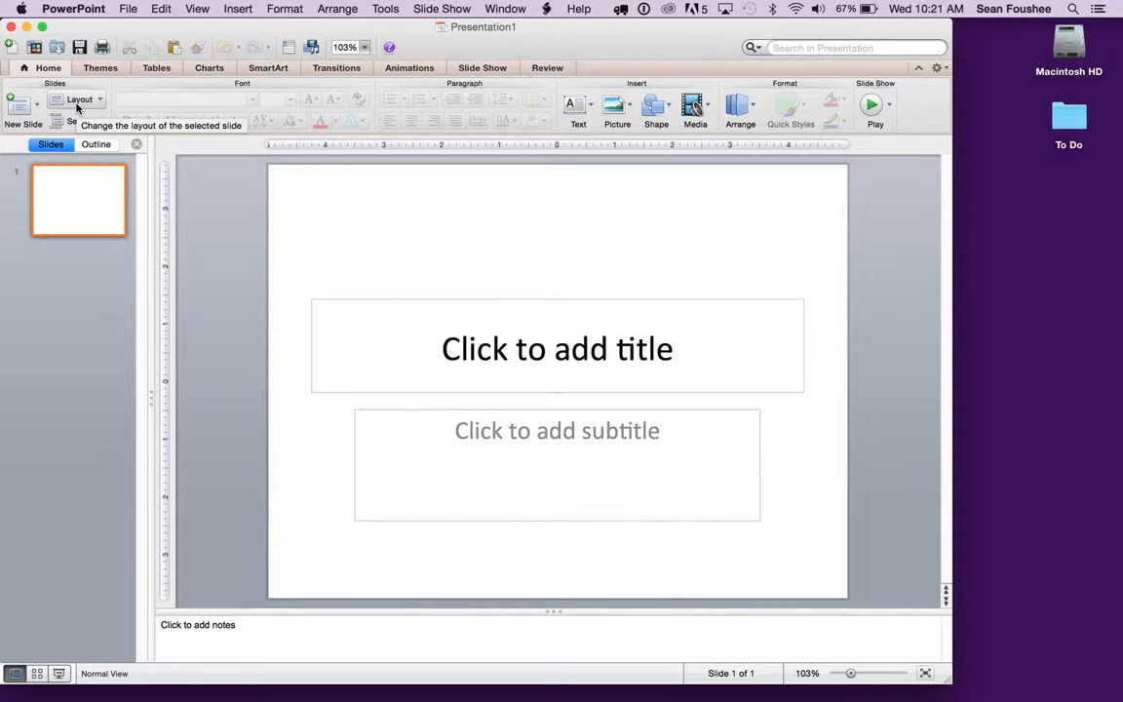
pyautogui.click(101, 100)
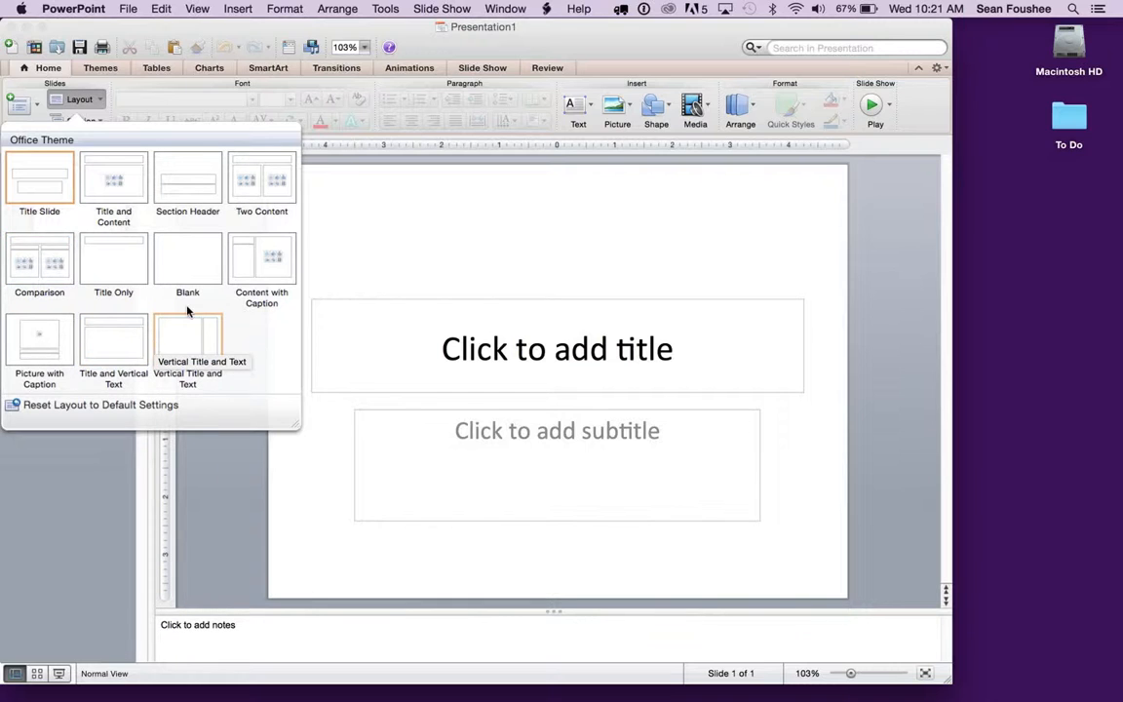
pyautogui.click(195, 263)
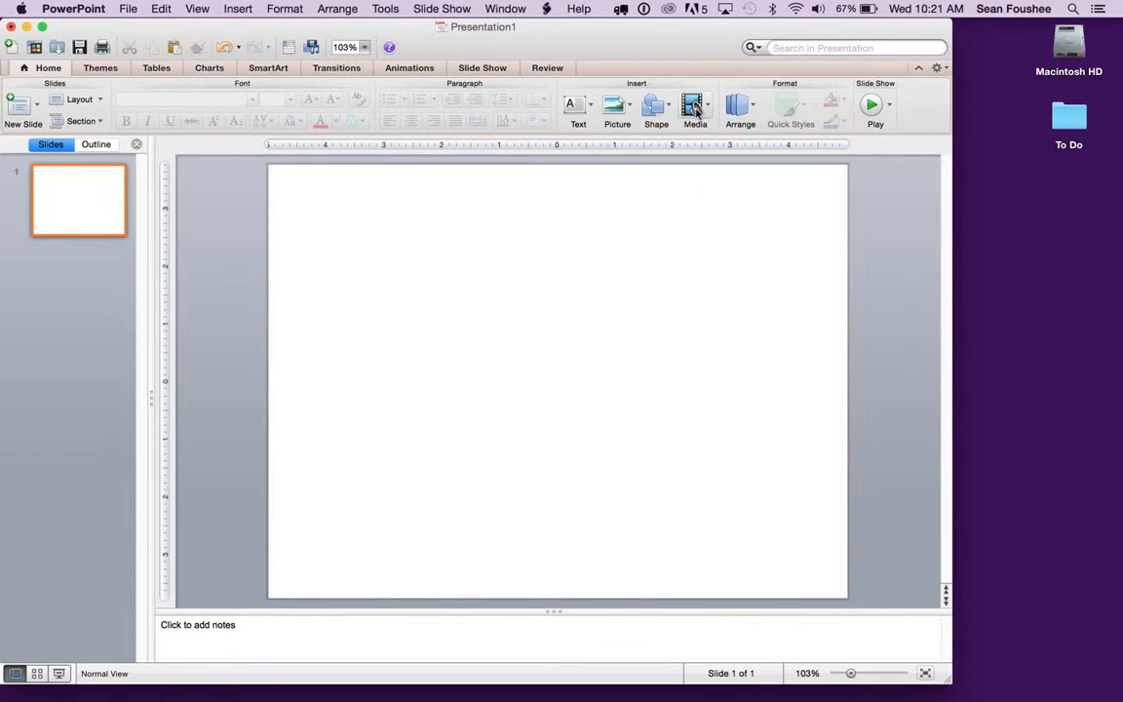
pyautogui.click(624, 114)
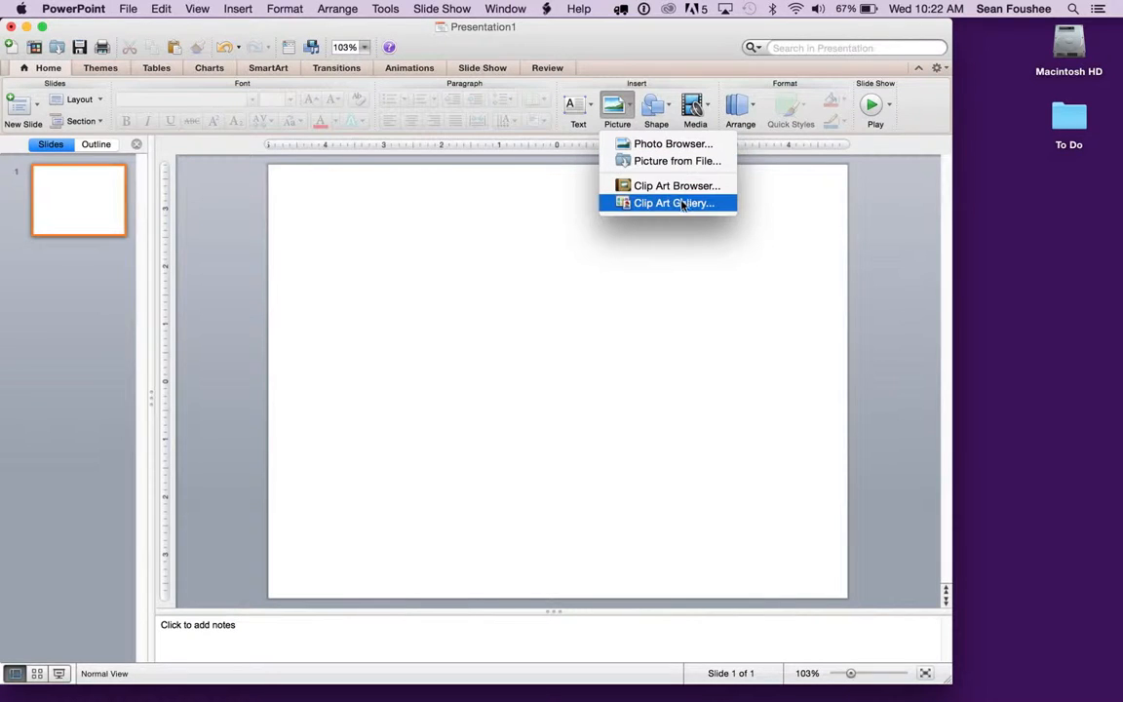
pyautogui.click(651, 161)
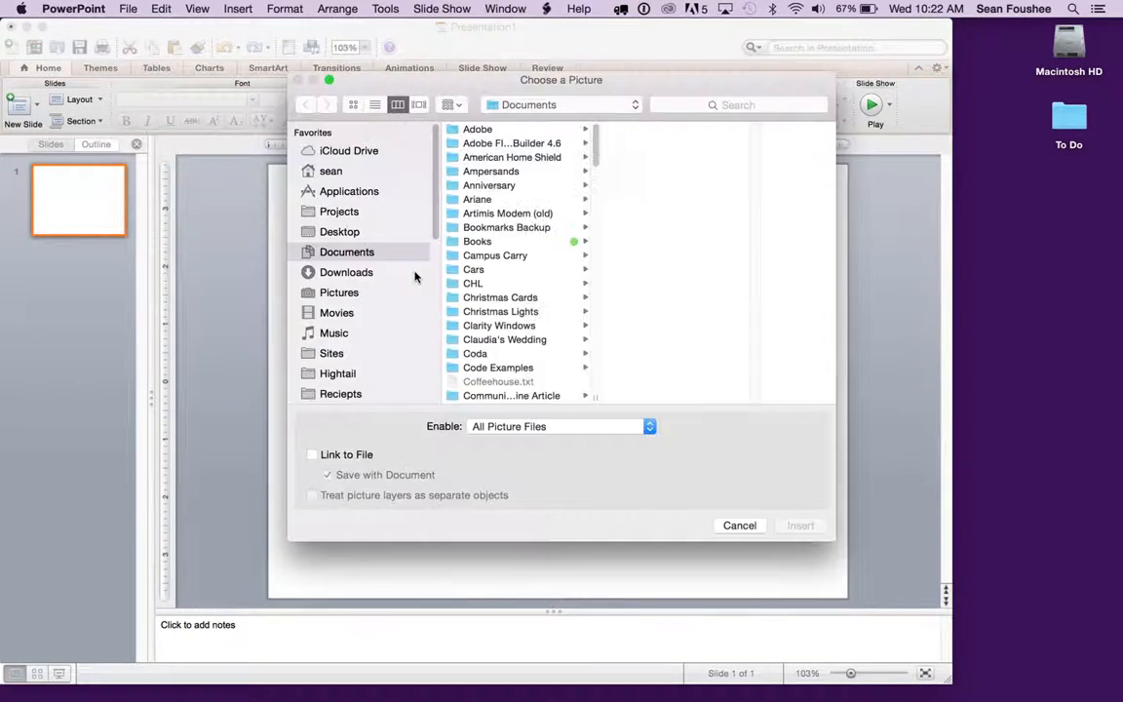
pyautogui.click(346, 293)
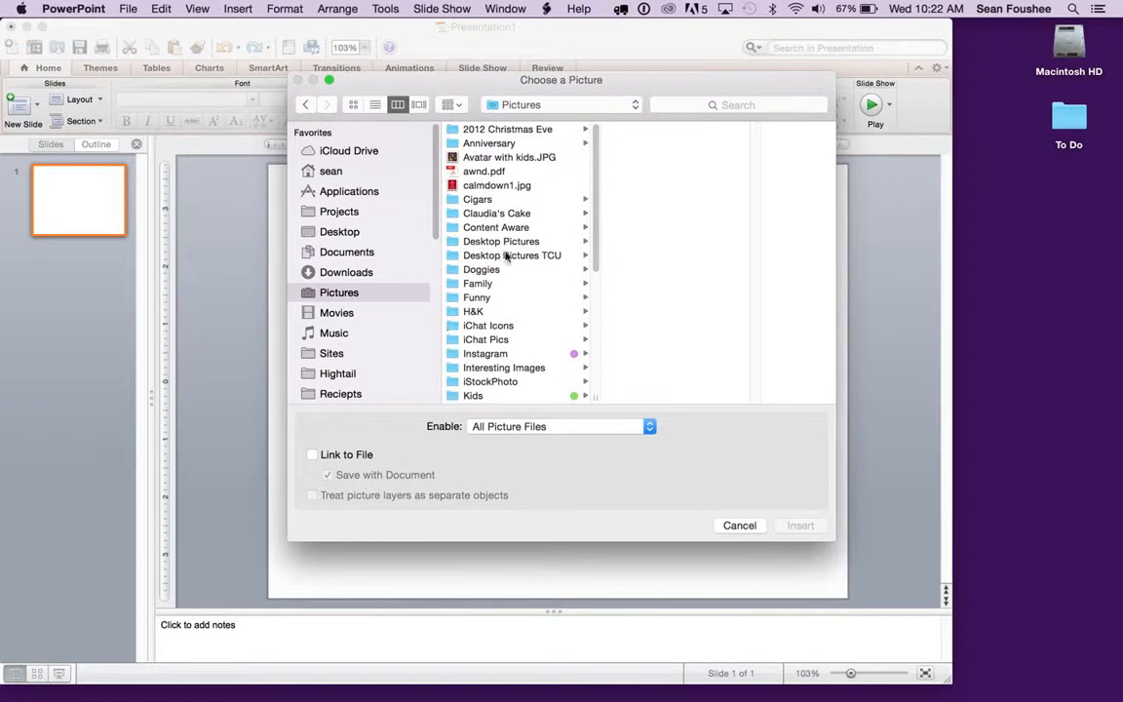
pyautogui.scroll(-2, 497, 328)
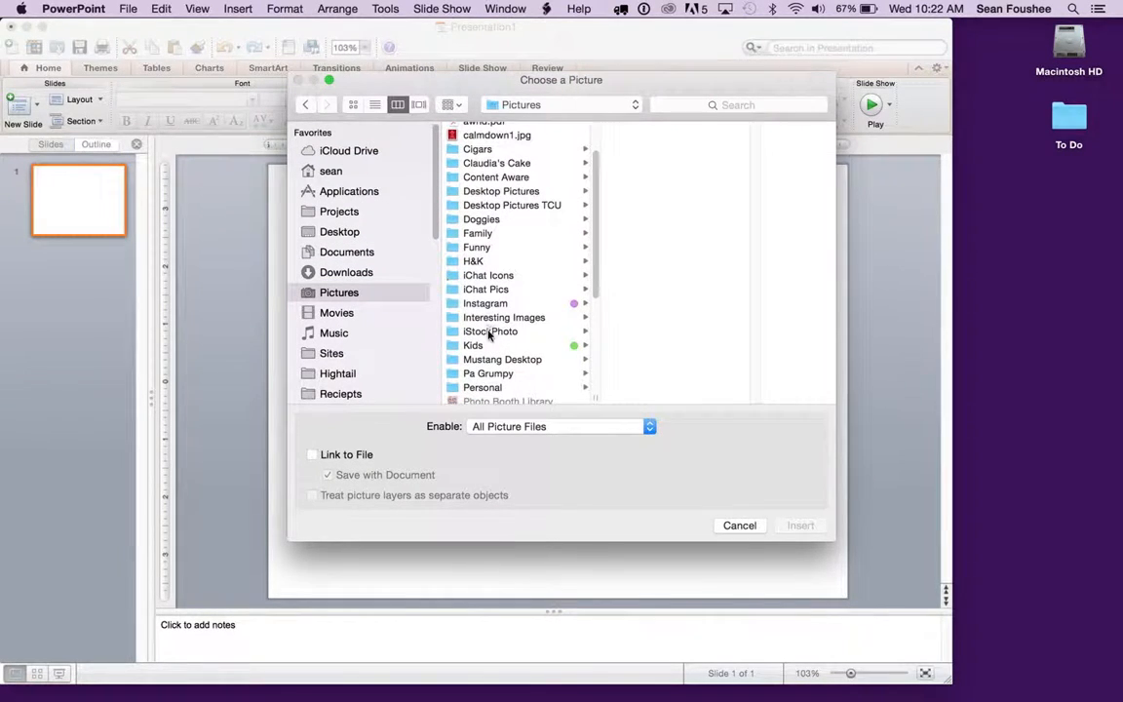
pyautogui.click(476, 331)
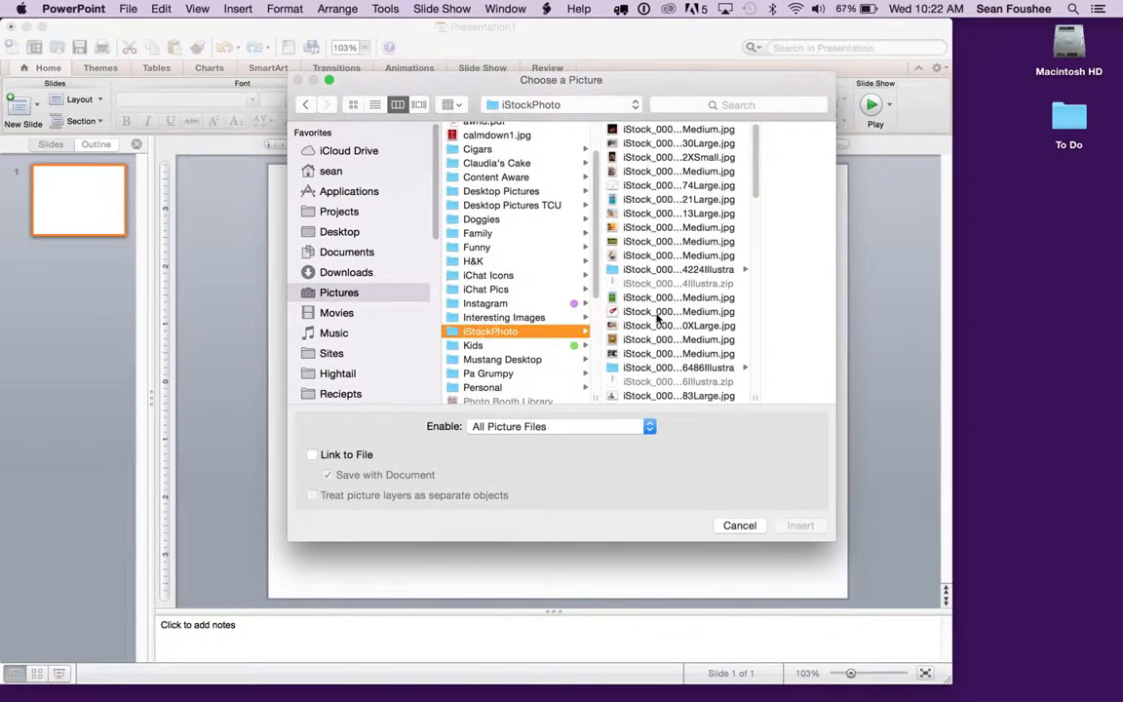
pyautogui.click(645, 158)
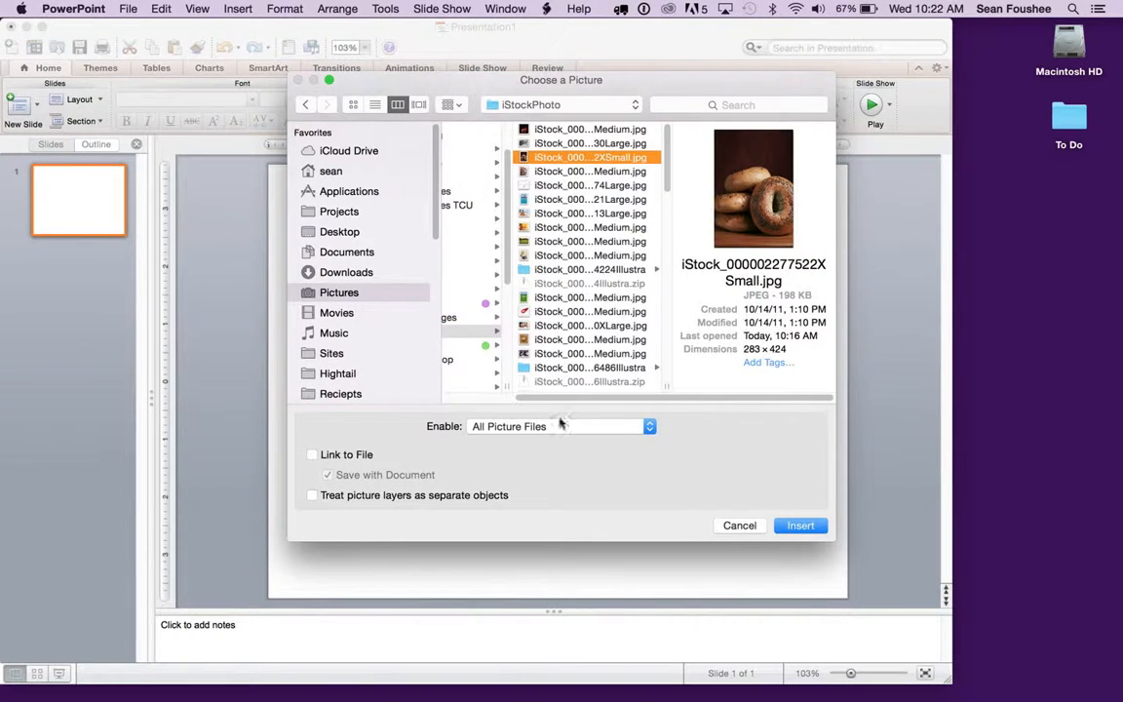
pyautogui.click(799, 526)
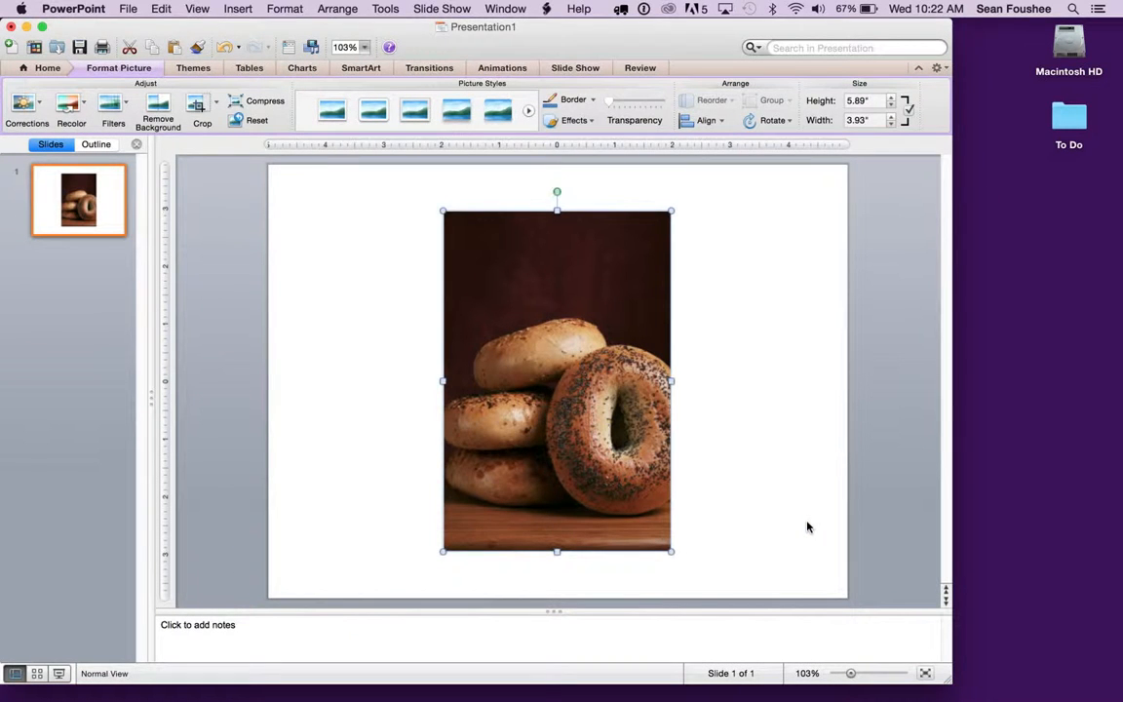
# Move the bagel picture horizontally to the left half of the slide and deselect it.
pyautogui.moveTo(576, 301)
pyautogui.mouseDown()
pyautogui.moveTo(370, 325)
pyautogui.moveTo(496, 331)
pyautogui.moveTo(554, 271)
pyautogui.moveTo(546, 302)
pyautogui.moveTo(592, 277)
pyautogui.moveTo(536, 306)
pyautogui.moveTo(511, 291)
pyautogui.moveTo(570, 311)
pyautogui.moveTo(556, 286)
pyautogui.moveTo(529, 281)
pyautogui.moveTo(488, 313)
pyautogui.moveTo(486, 302)
pyautogui.moveTo(454, 304)
pyautogui.moveTo(582, 303)
pyautogui.moveTo(578, 294)
pyautogui.mouseUp()
pyautogui.moveTo(582, 319); pyautogui.dragTo(454, 318)
pyautogui.click(617, 386)
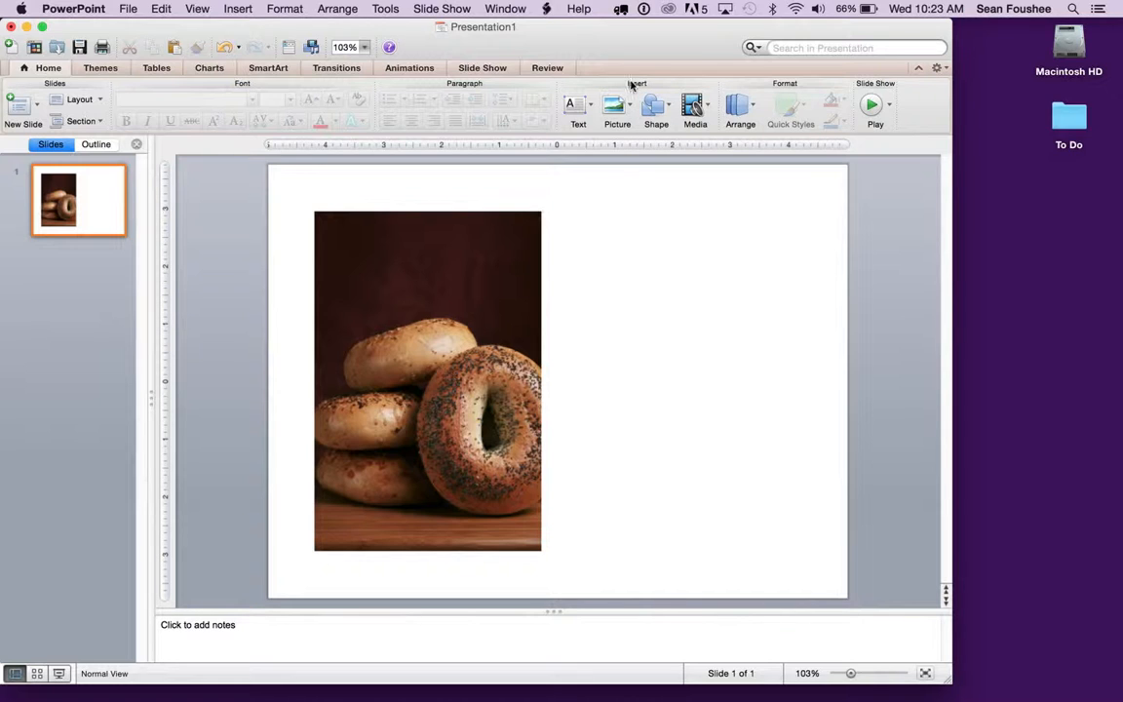
# Draw a text box beside the upper part of the bagel picture and enter "Bagels in Still Life" as its first line.
pyautogui.click(577, 118)
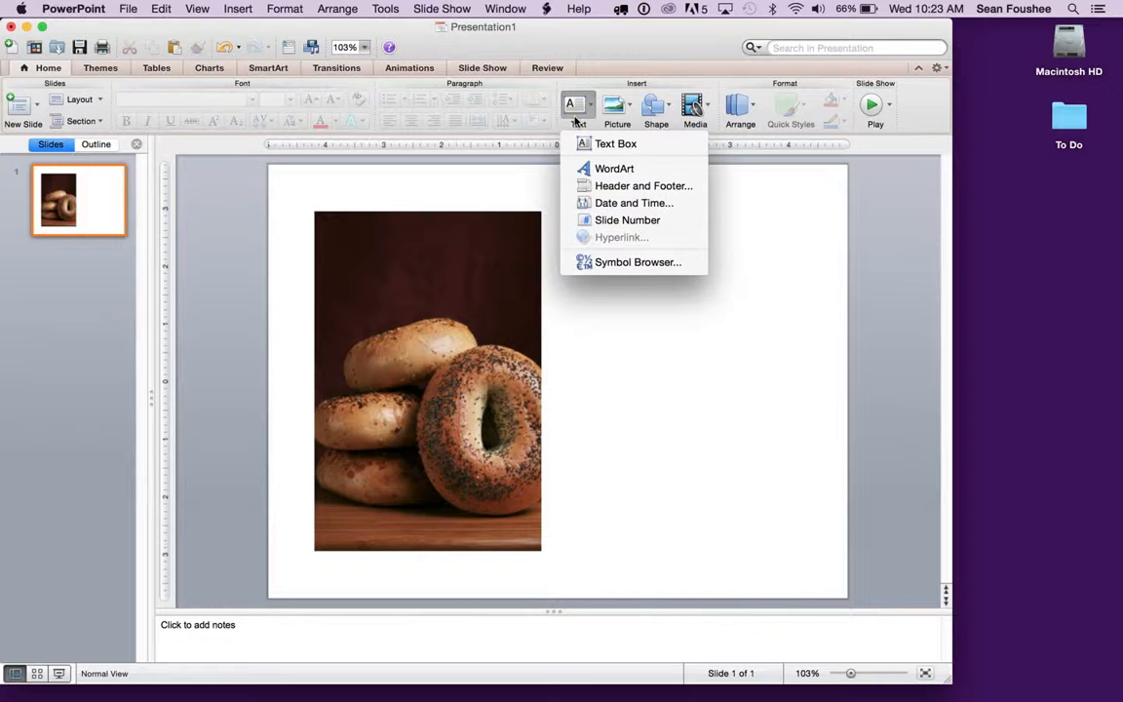
pyautogui.click(646, 144)
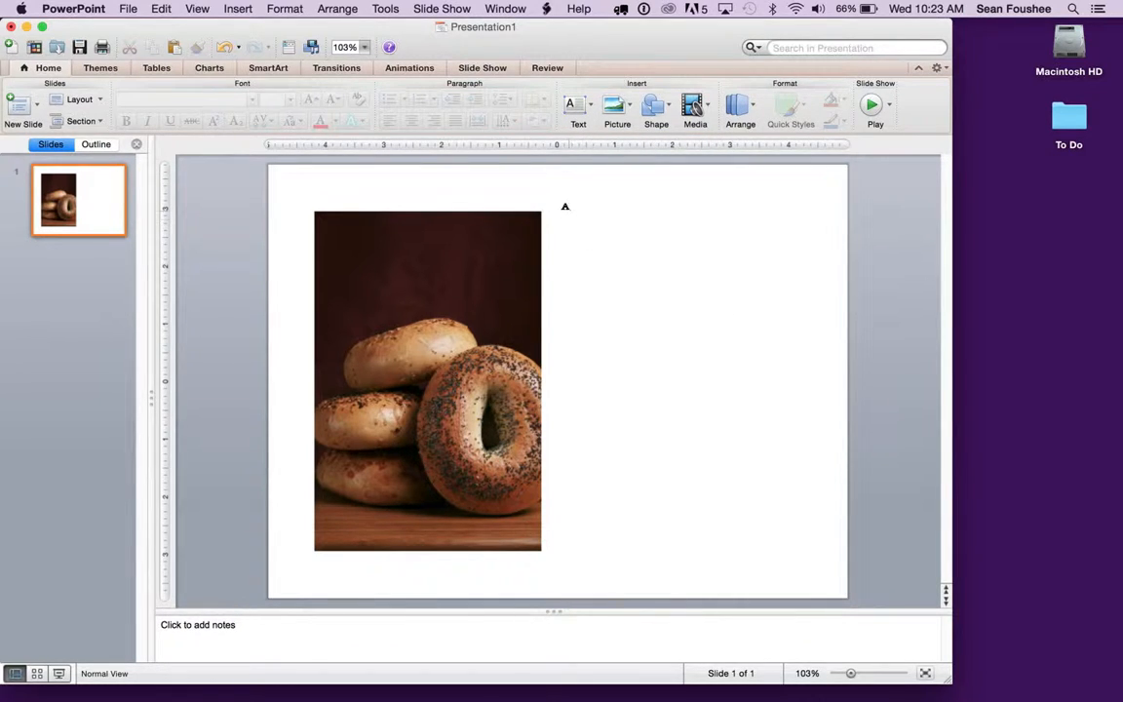
pyautogui.moveTo(588, 226); pyautogui.dragTo(804, 257)
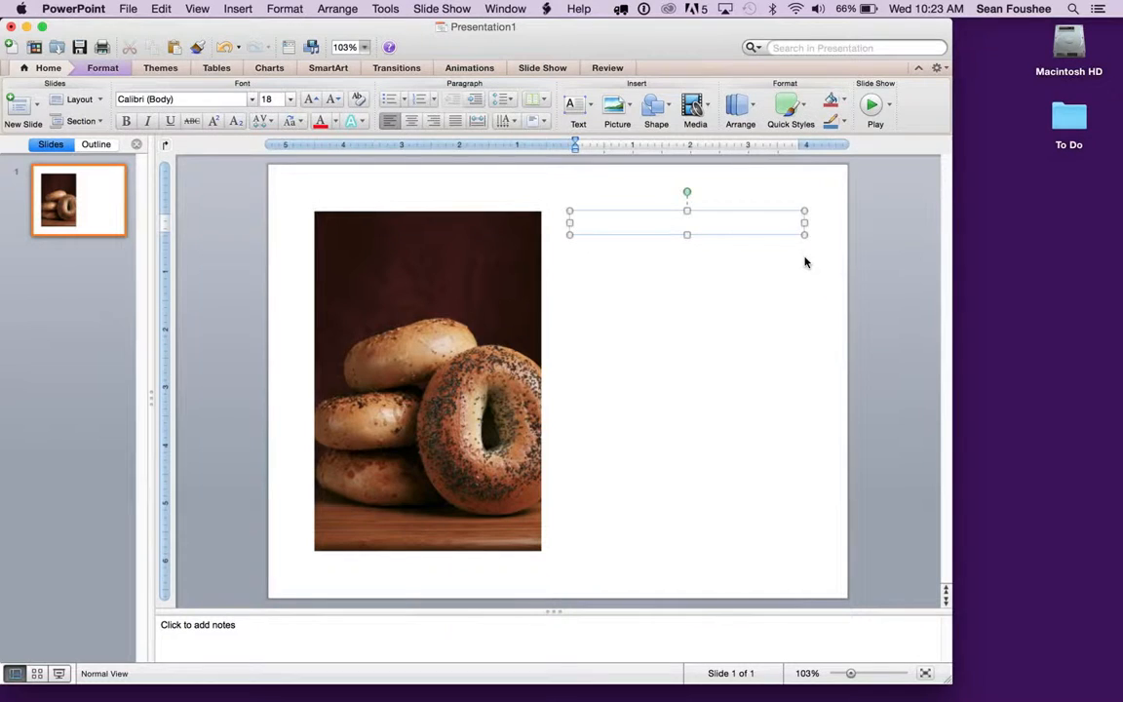
pyautogui.write('Bagels in Still Life')
pyautogui.press('Return')
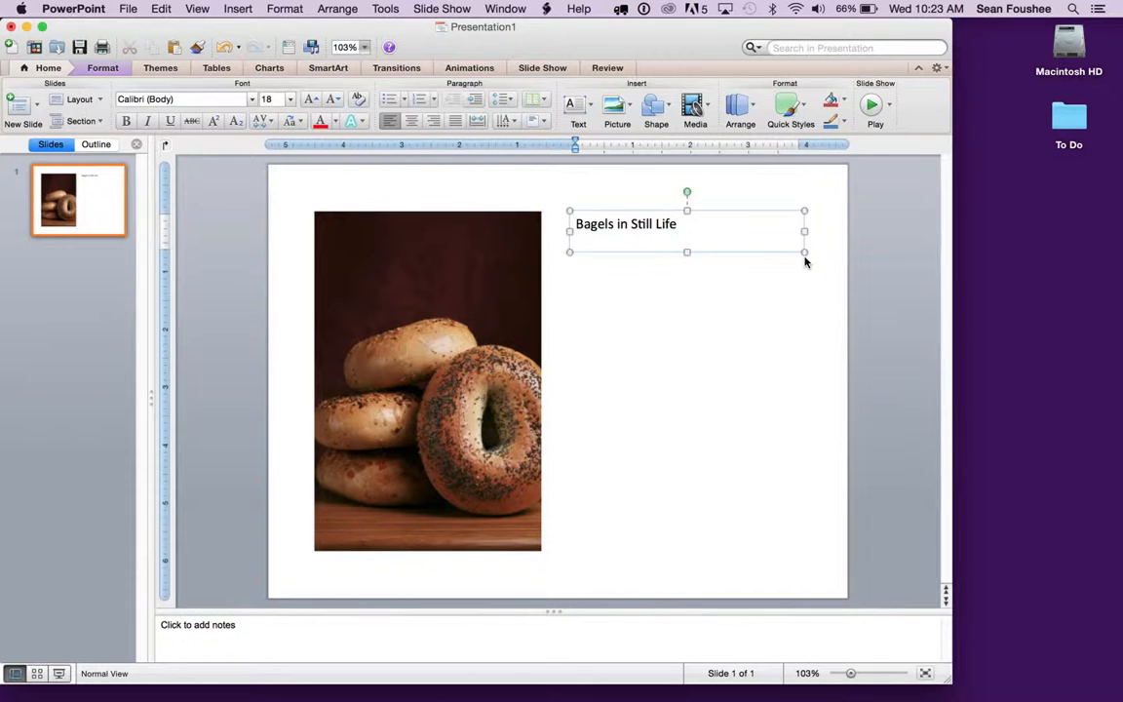
# Add a second line to the text box with a lowercase "by" followed by the artist's full name.
pyautogui.write('By')
pyautogui.press('BackSpace')
pyautogui.press('BackSpace')
pyautogui.press('BackSpace')
pyautogui.write('by Desmond du Pilsbury')
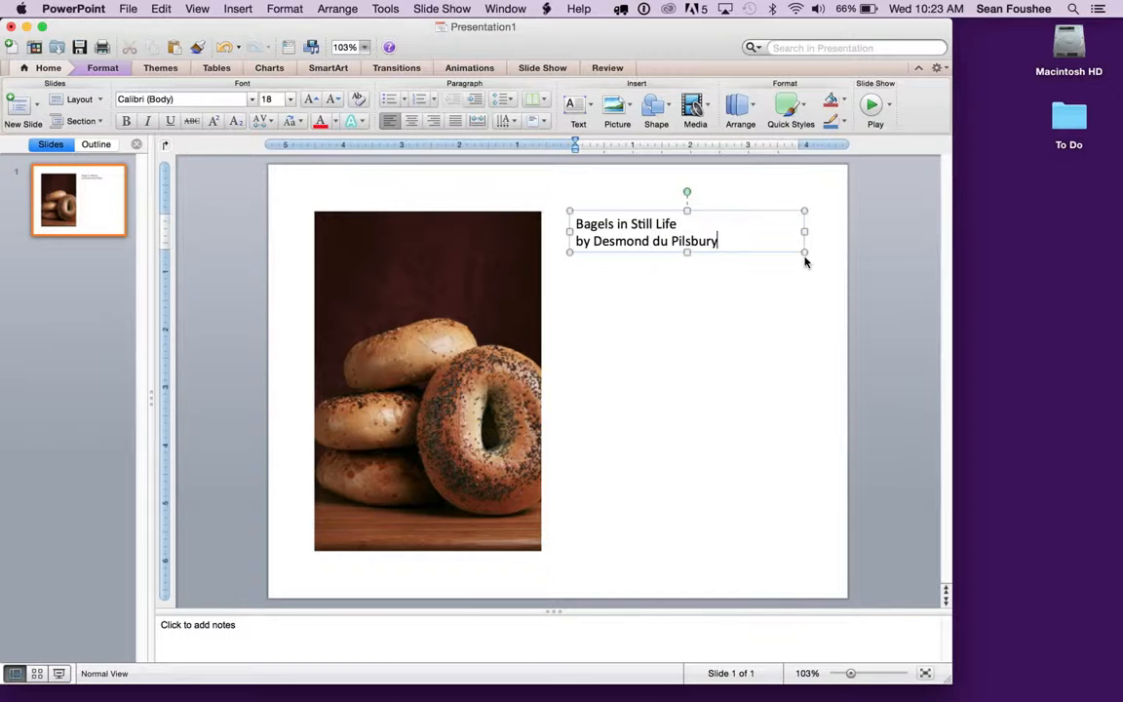
pyautogui.click(720, 306)
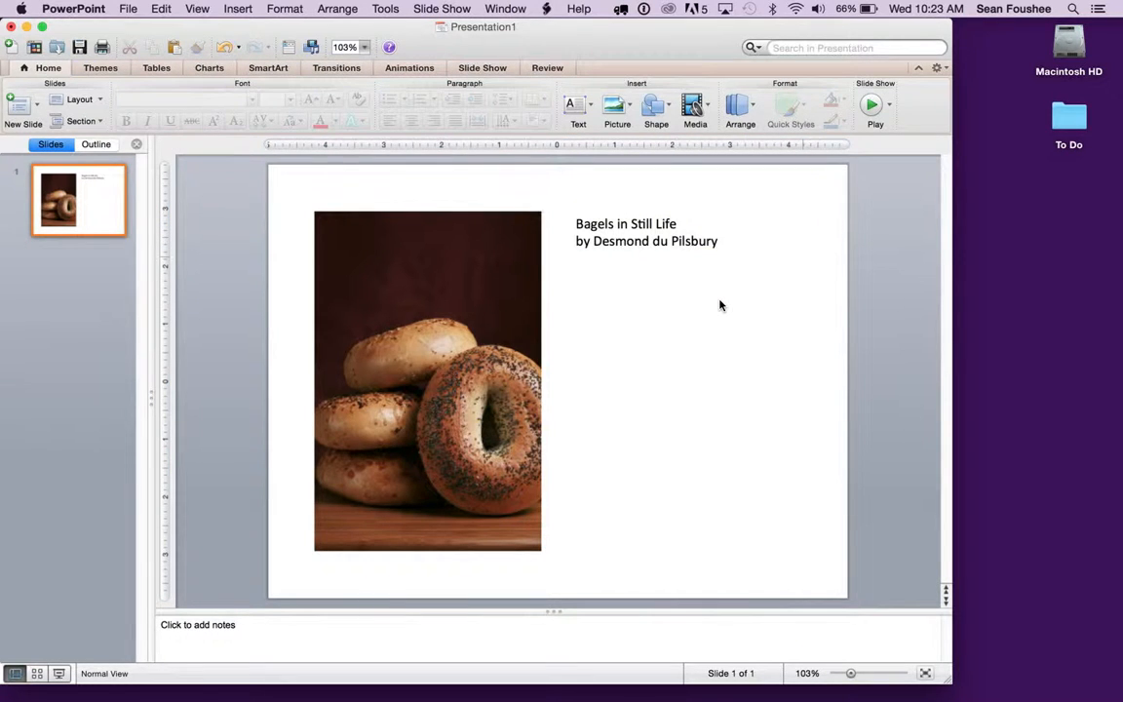
# Format the line "Bagels in Still Life" in Abadi MT Condensed Extra Bold at size 32.
pyautogui.click(668, 241)
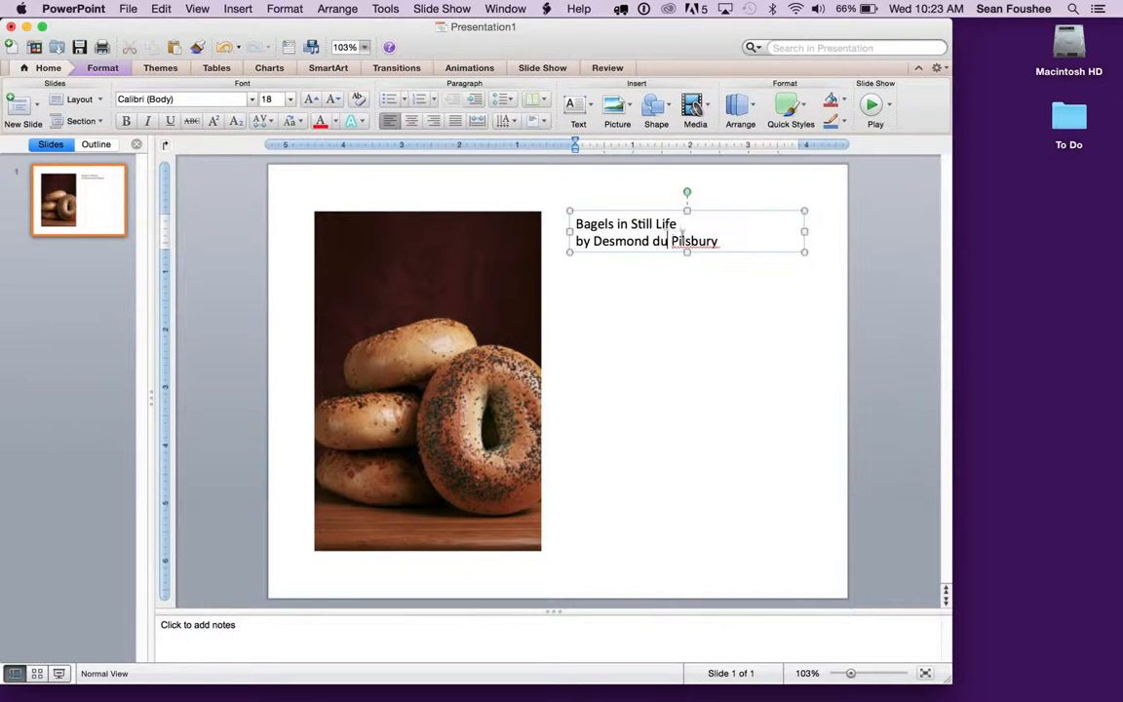
pyautogui.press('Up')
pyautogui.moveTo(679, 223); pyautogui.dragTo(564, 224)
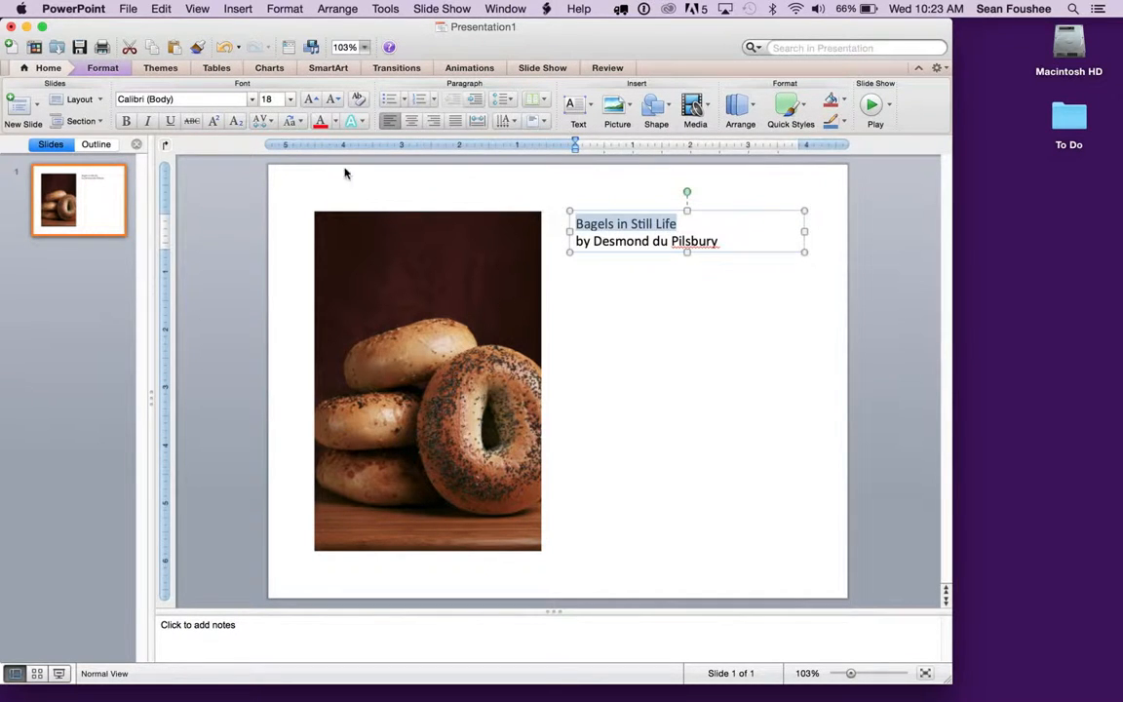
pyautogui.click(250, 99)
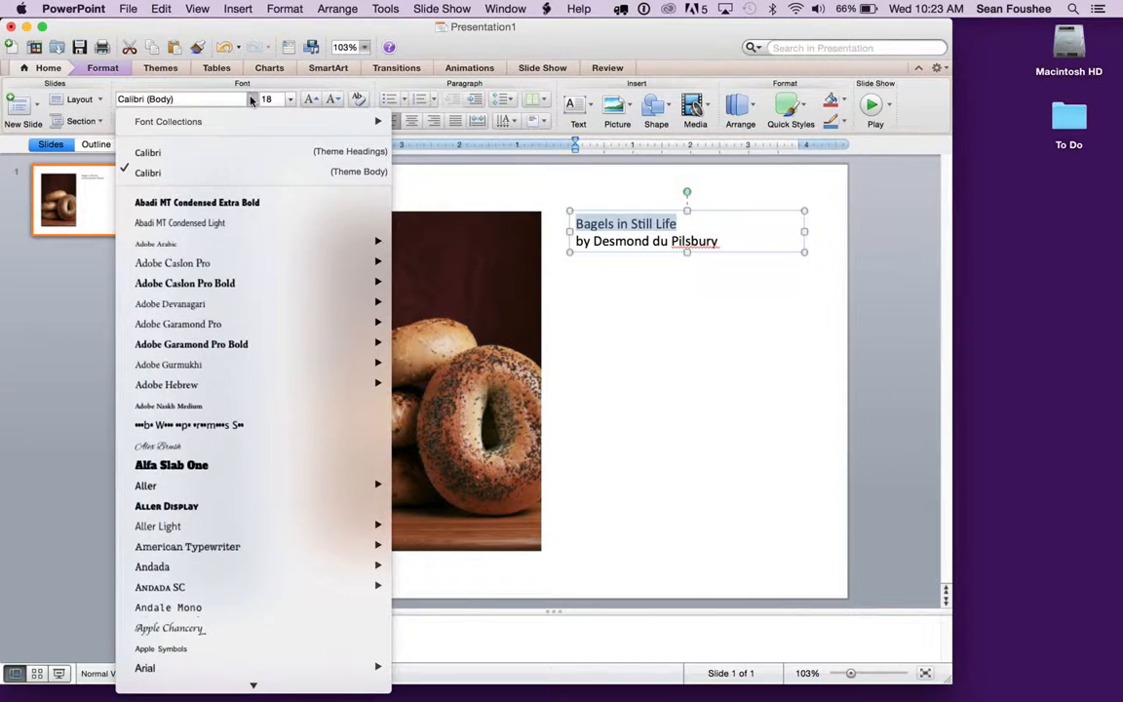
pyautogui.click(224, 202)
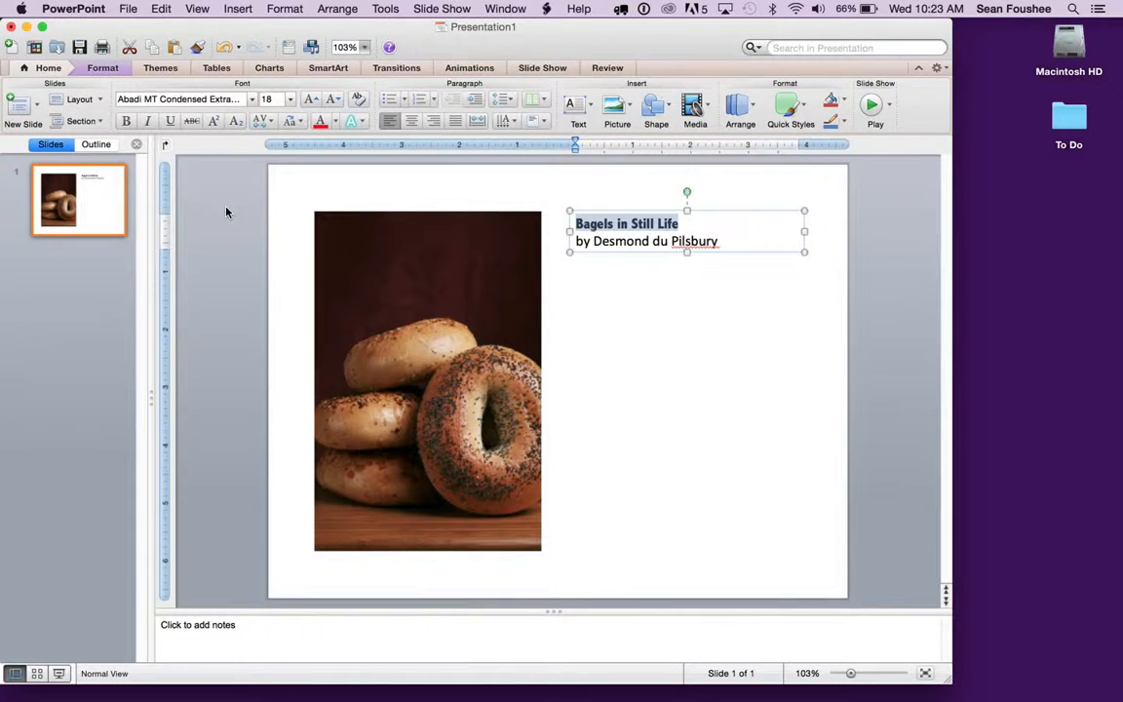
pyautogui.click(289, 100)
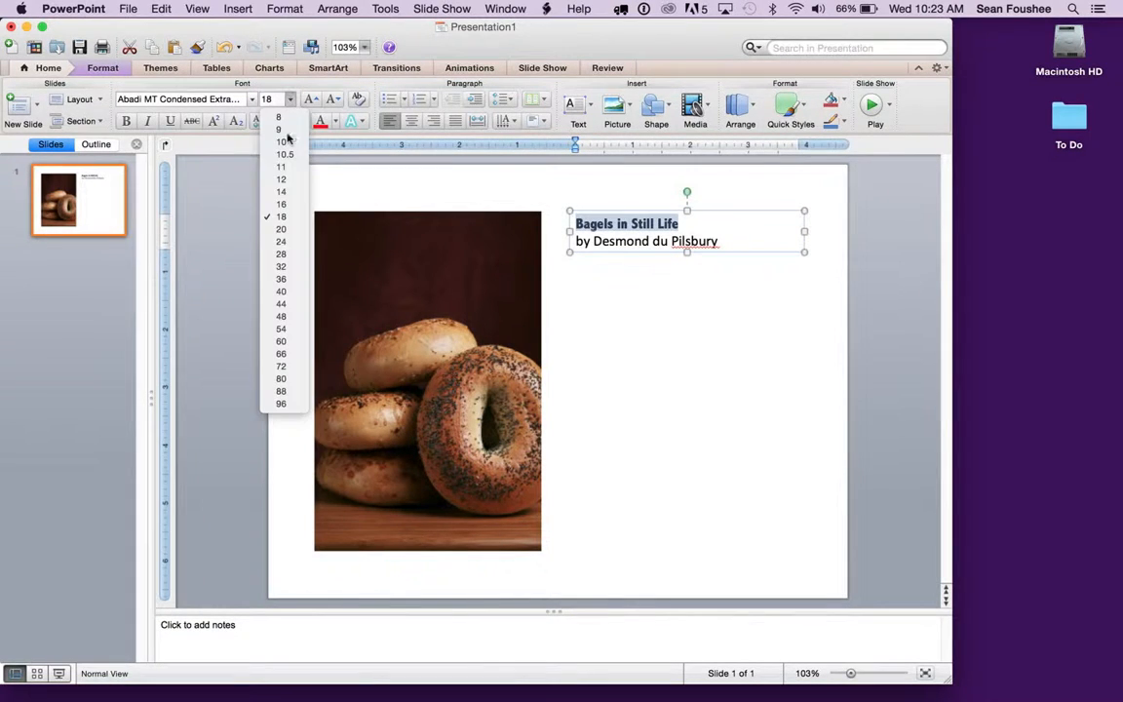
pyautogui.click(289, 267)
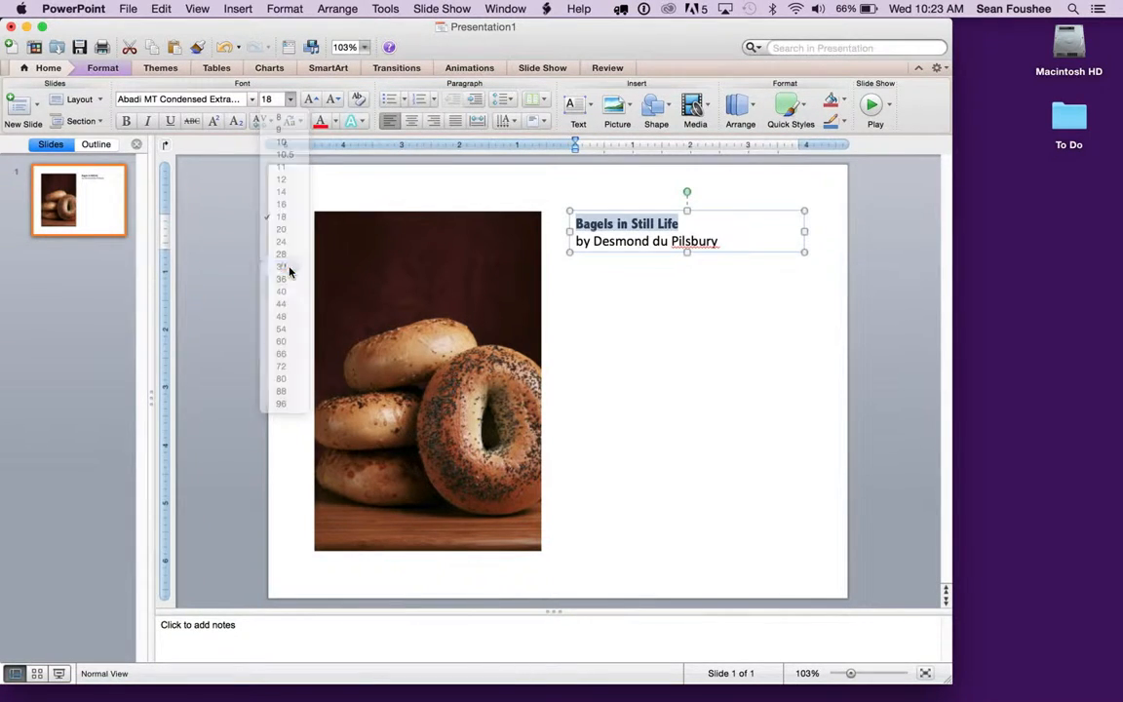
# Italicize the word "by" in the second line of the caption.
pyautogui.click(587, 255)
pyautogui.doubleClick(587, 255)
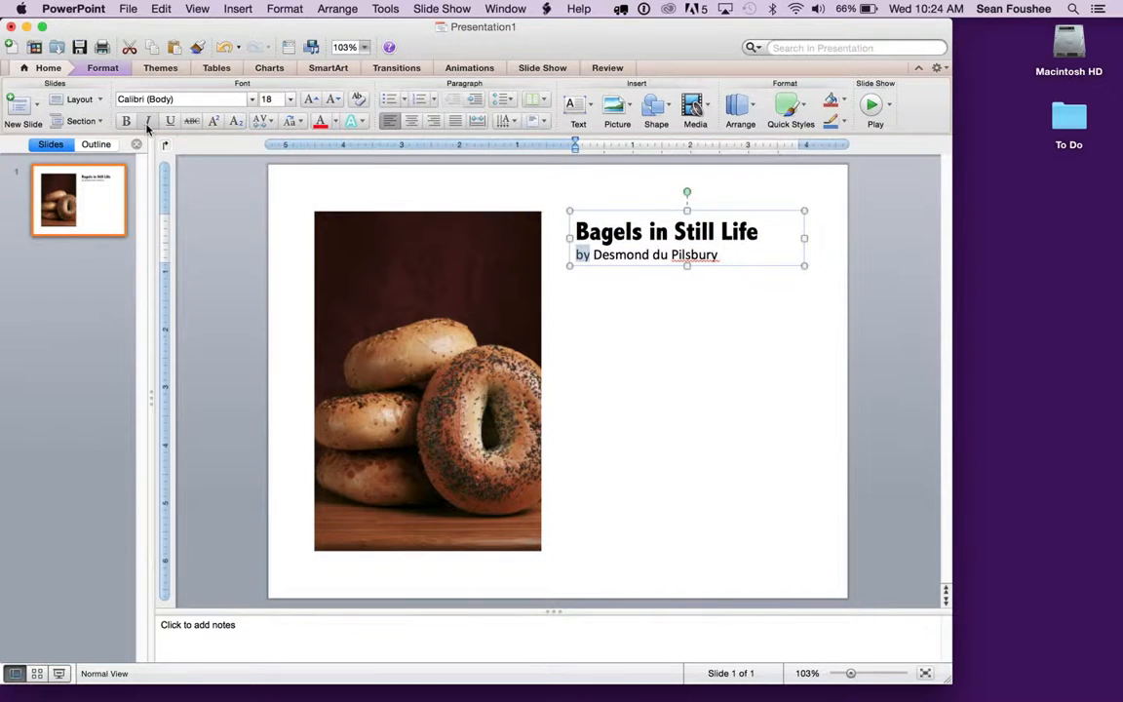
pyautogui.click(147, 121)
pyautogui.click(644, 256)
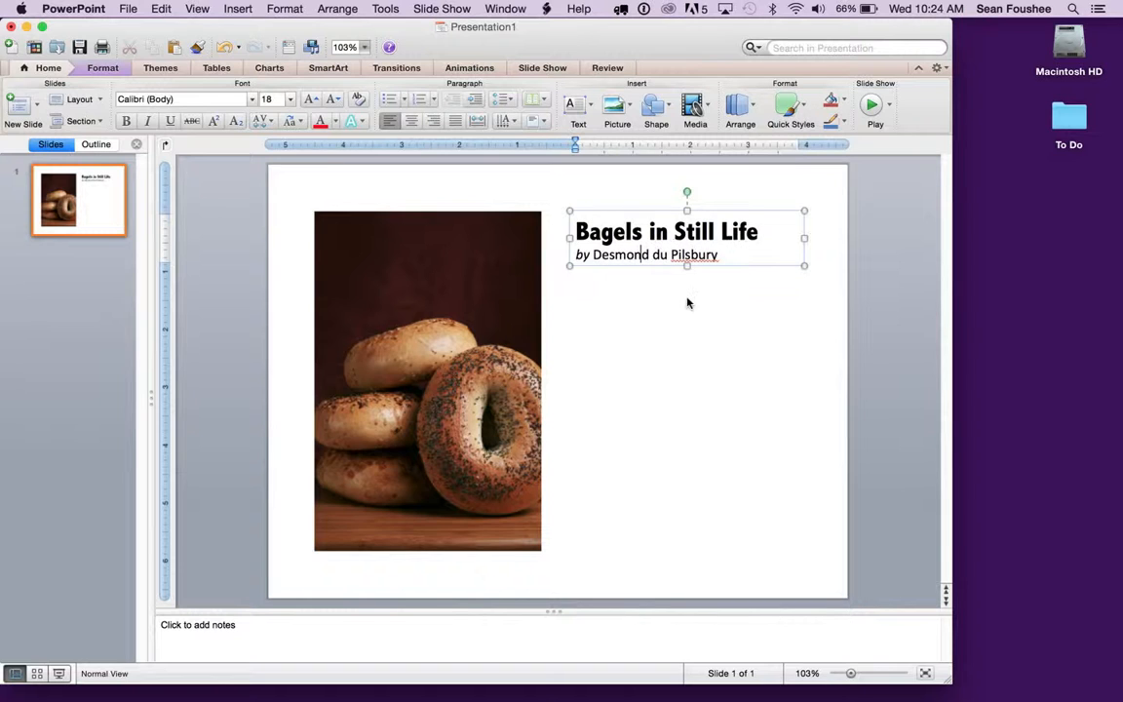
pyautogui.click(688, 298)
# Select the whole caption text box as an object and nudge it slightly upward in three increments.
pyautogui.click(674, 232)
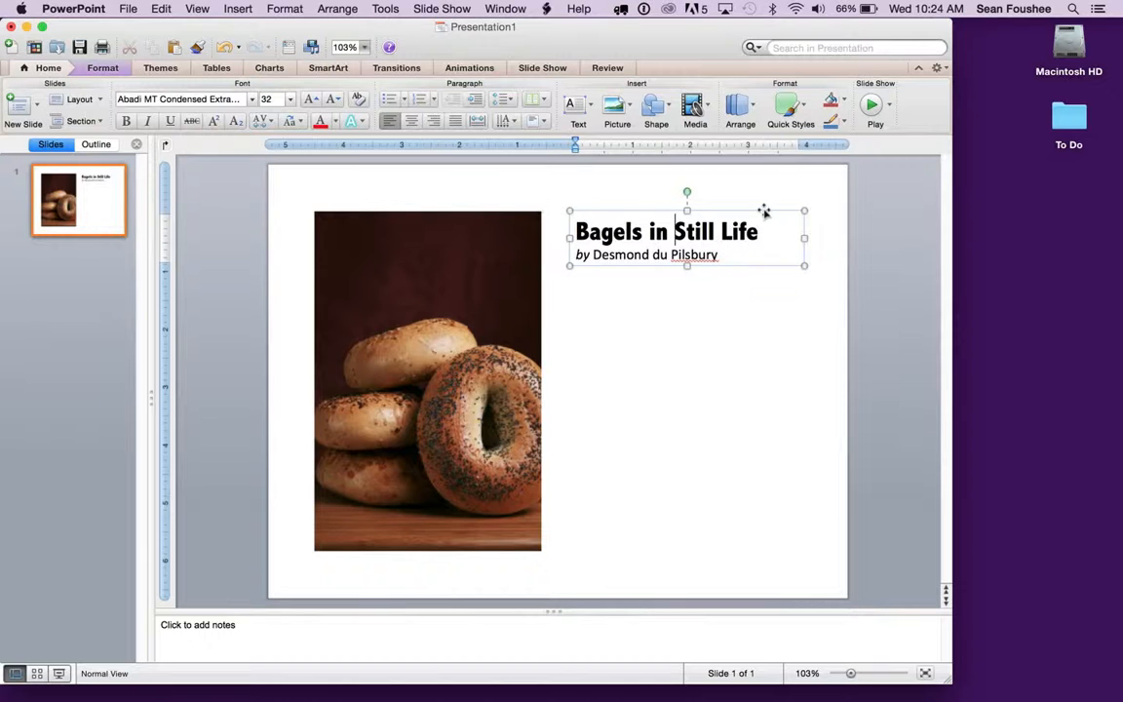
pyautogui.moveTo(764, 210); pyautogui.dragTo(765, 213)
pyautogui.click(768, 322)
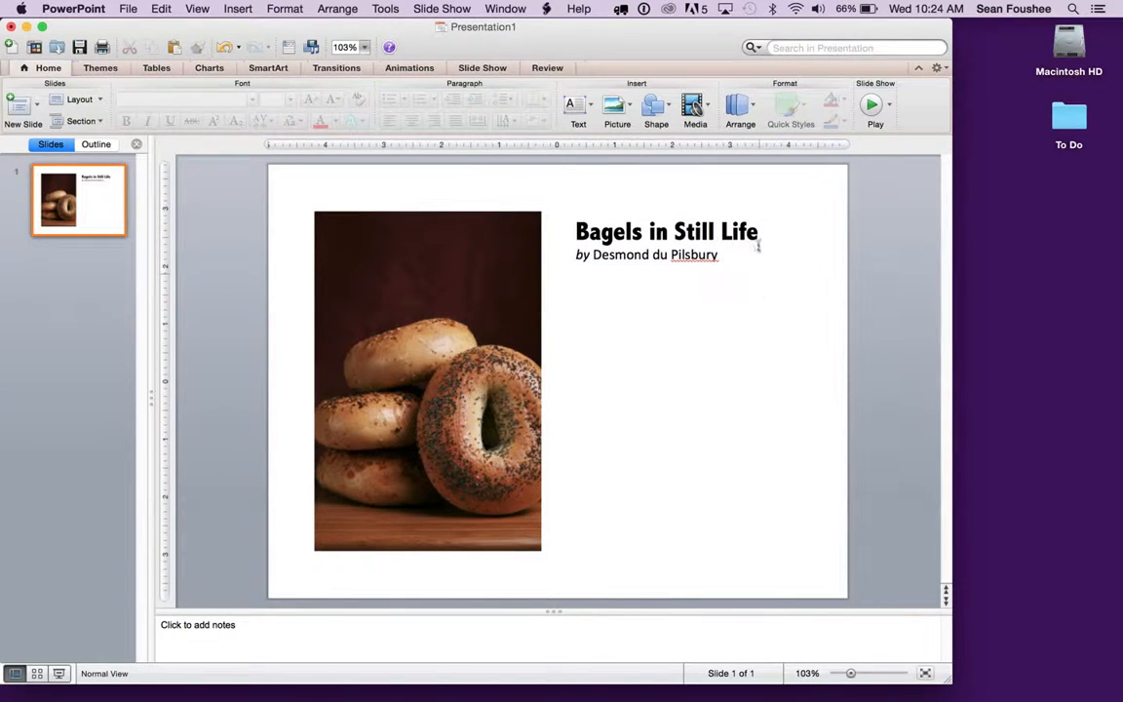
pyautogui.click(782, 231)
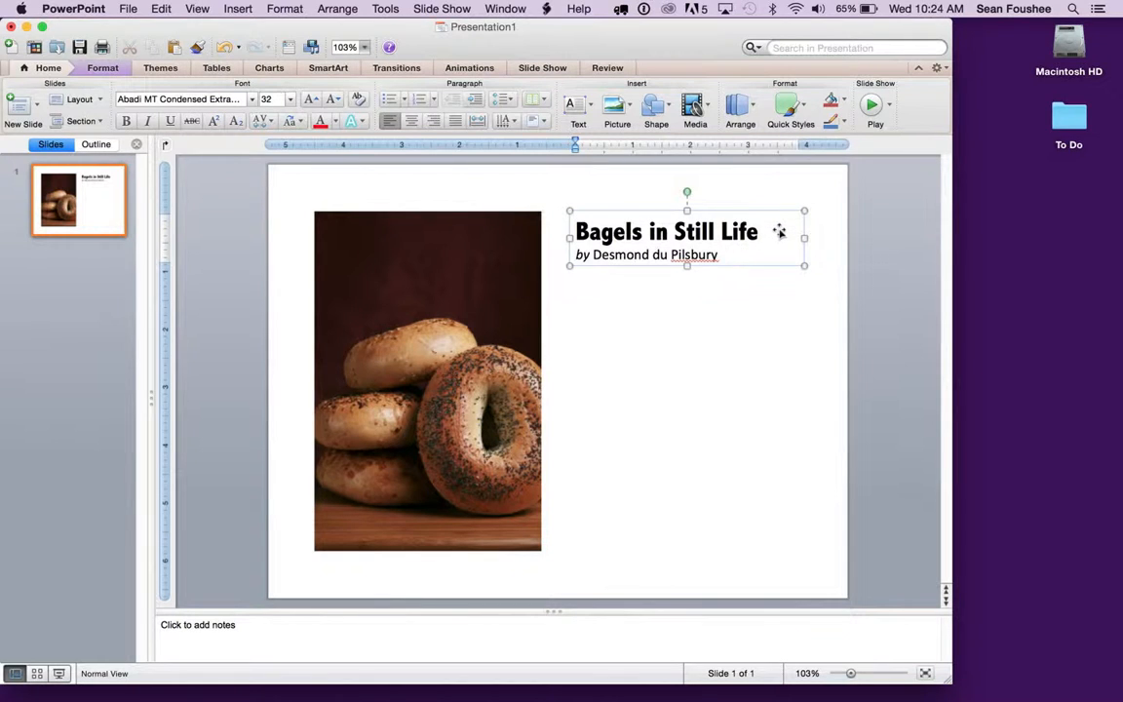
pyautogui.click(779, 230)
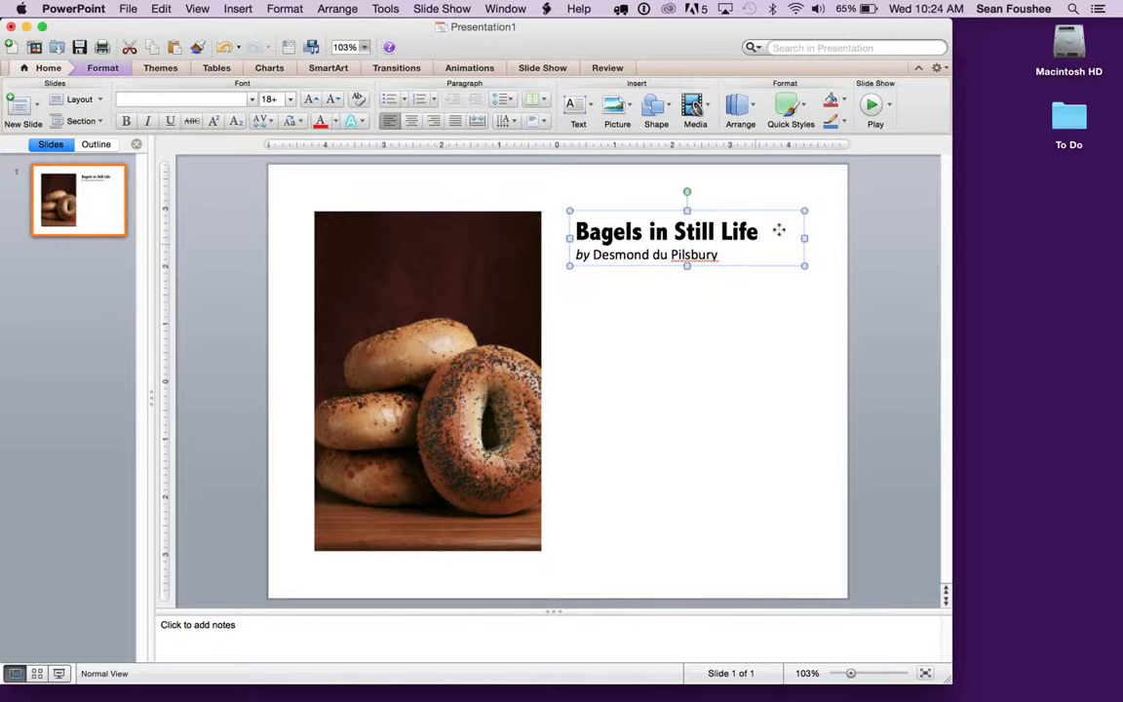
pyautogui.click(782, 310)
pyautogui.click(751, 228)
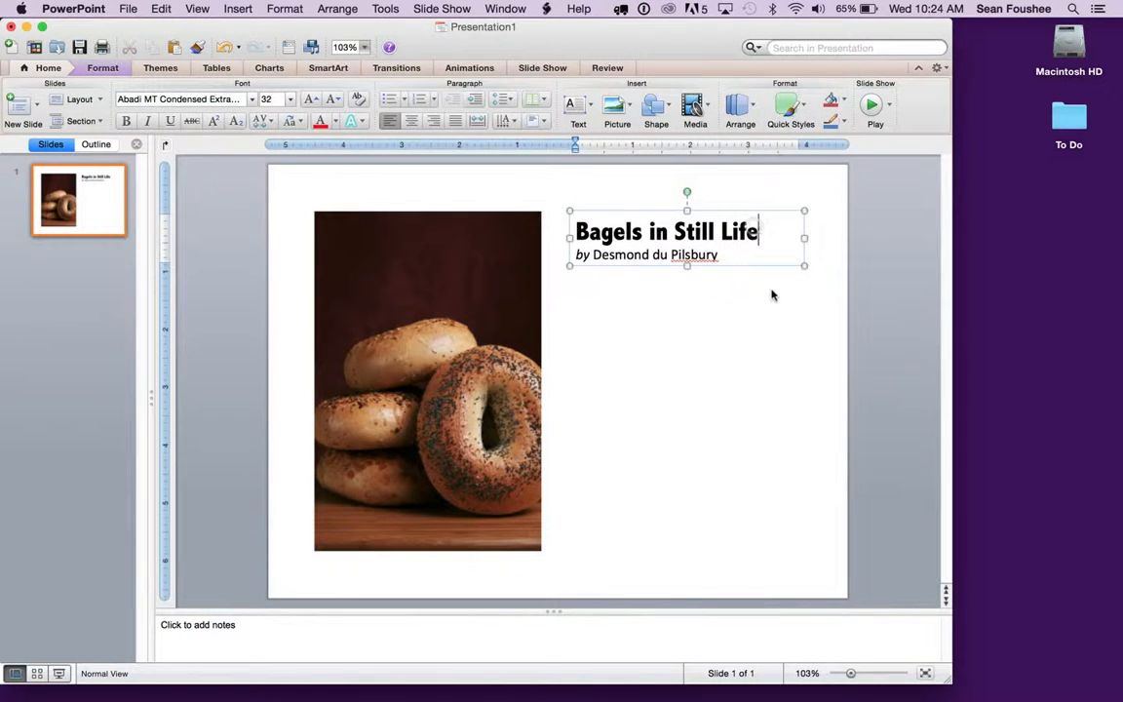
pyautogui.click(785, 237)
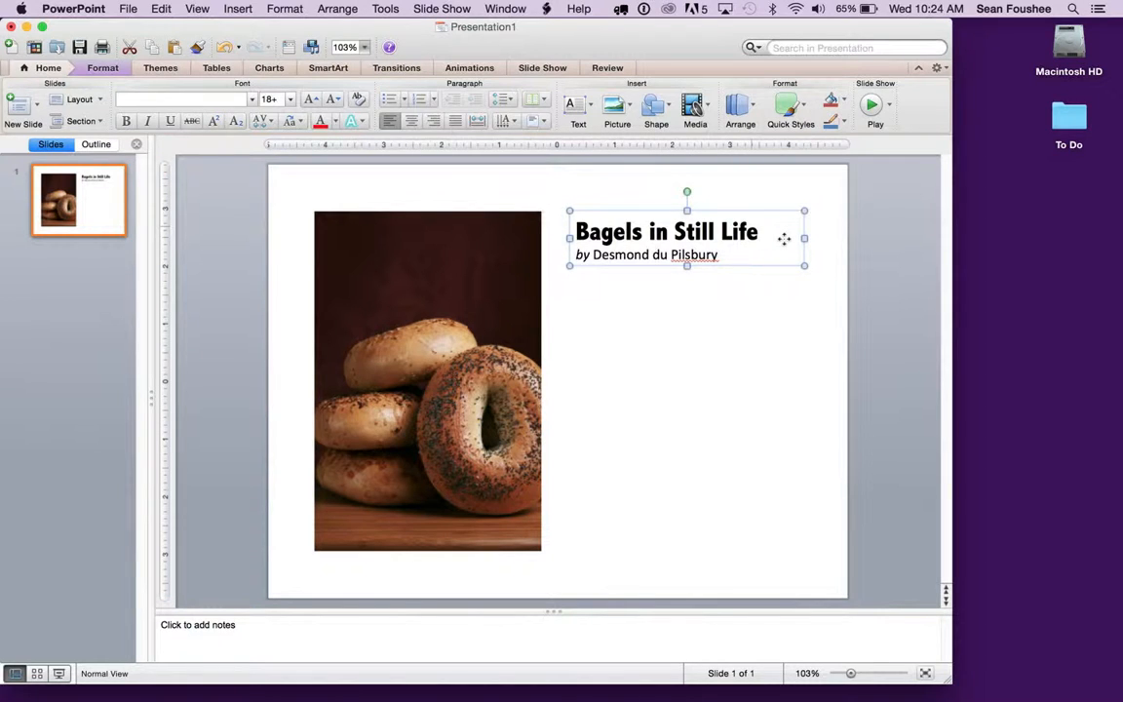
pyautogui.press('Up')
pyautogui.press('Up')
pyautogui.press('Up')
pyautogui.press('Up')
pyautogui.press('Up')
pyautogui.press('Up')
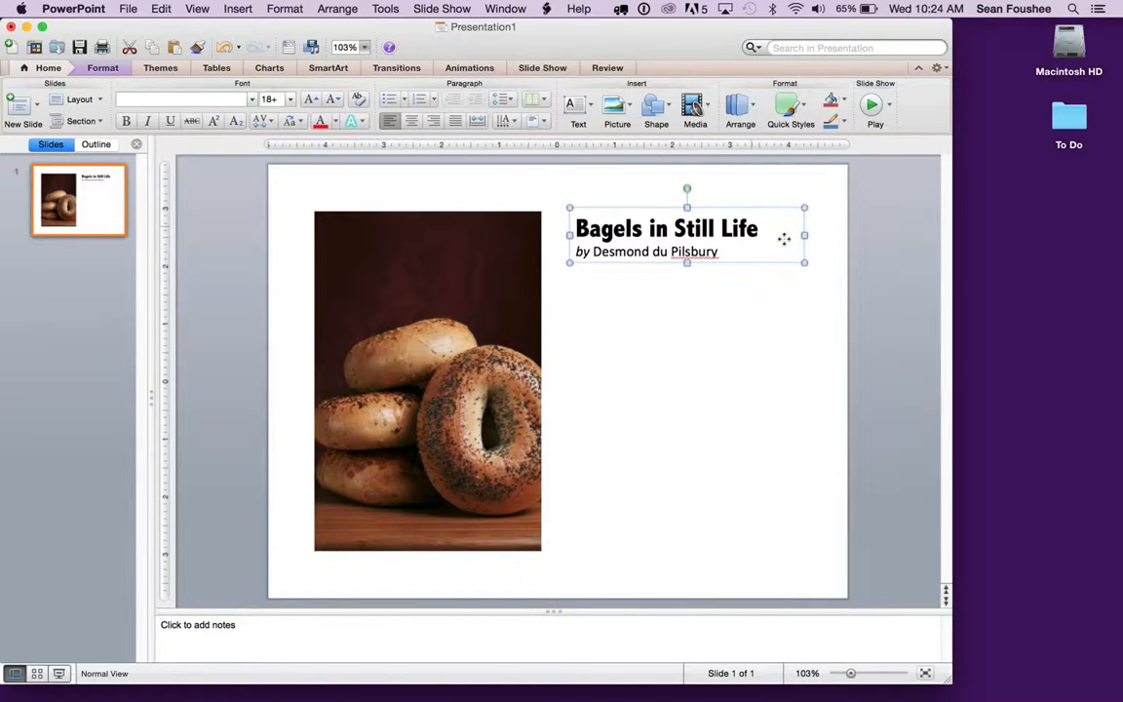
# Nudge the caption text box until the title's top lines up with the bagel picture's top edge, and deselect it.
pyautogui.press('Up')
pyautogui.press('Up')
pyautogui.press('Up')
pyautogui.press('Up')
pyautogui.press('Up')
pyautogui.press('Up')
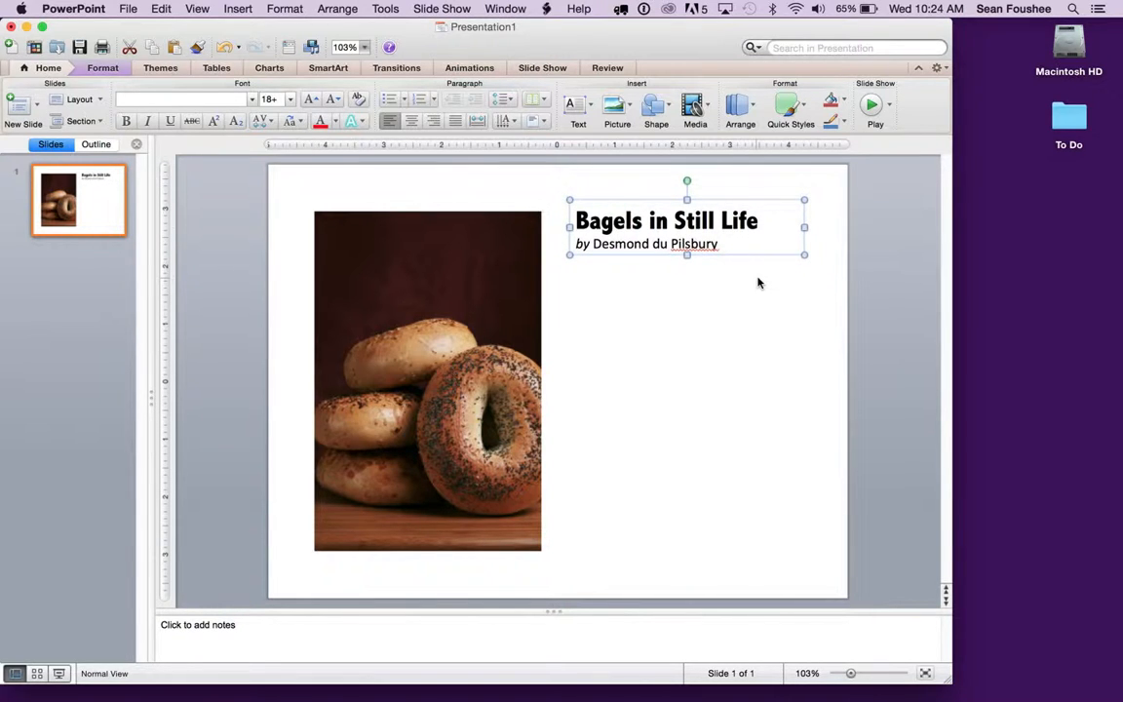
pyautogui.press('Down')
pyautogui.press('Down')
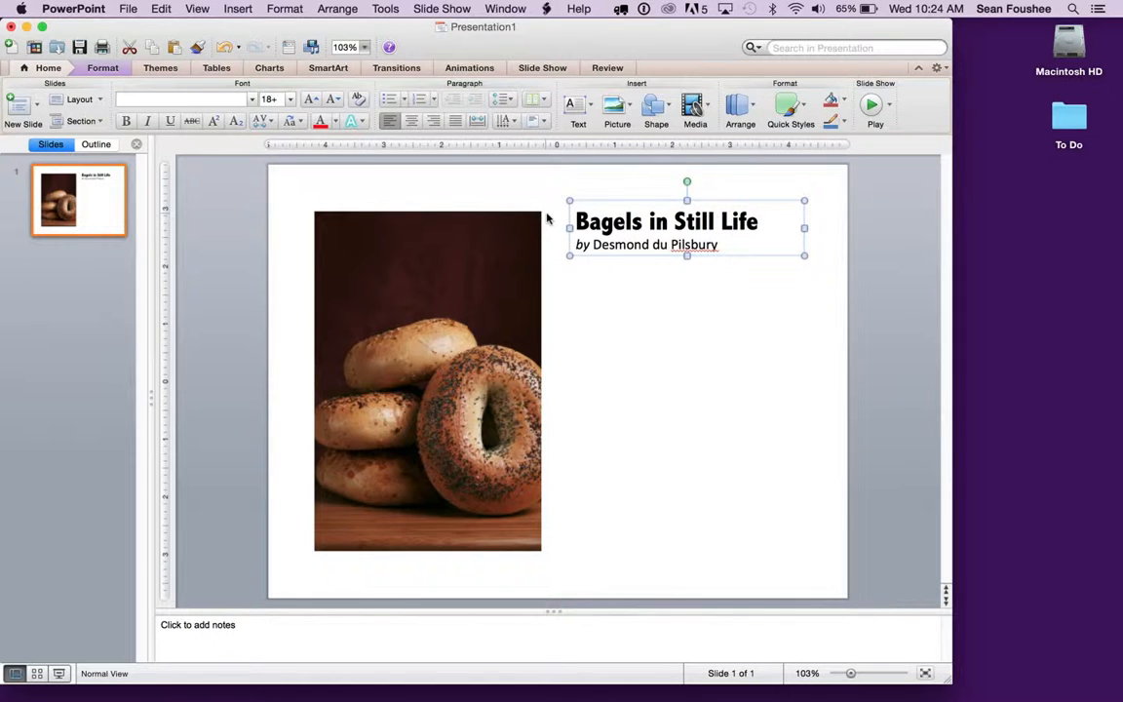
pyautogui.click(700, 317)
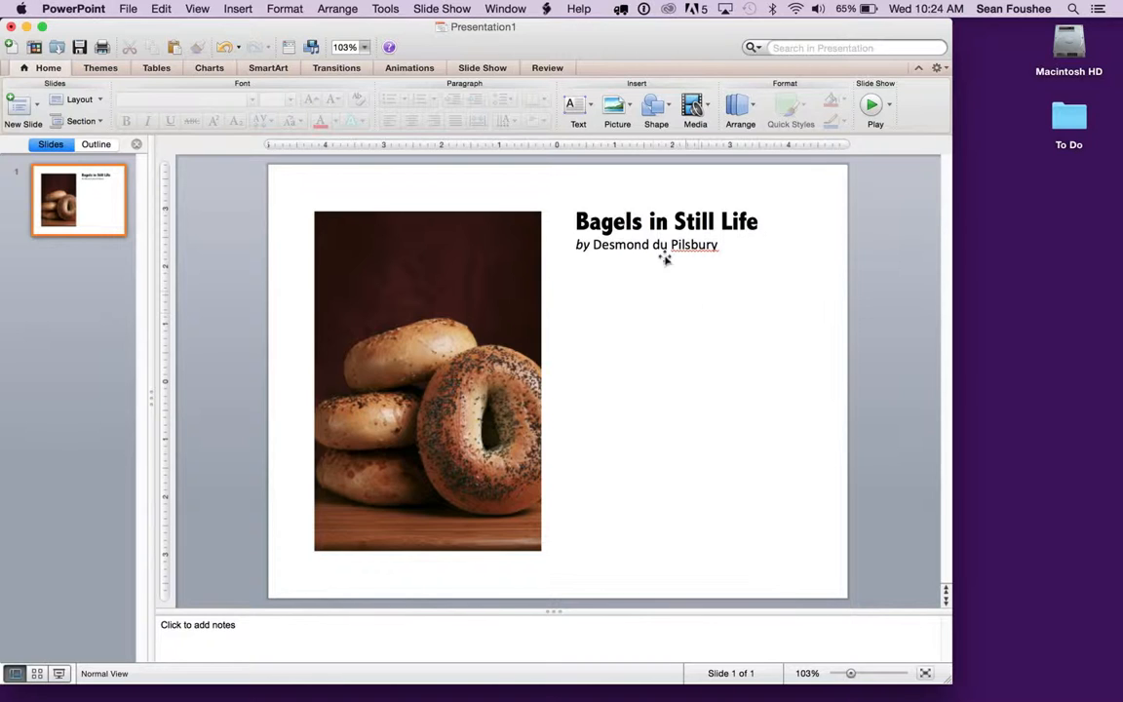
# Draw a new text box below the caption and paste the copied "Bacon ipsum" paragraphs into it.
pyautogui.click(588, 109)
pyautogui.click(582, 143)
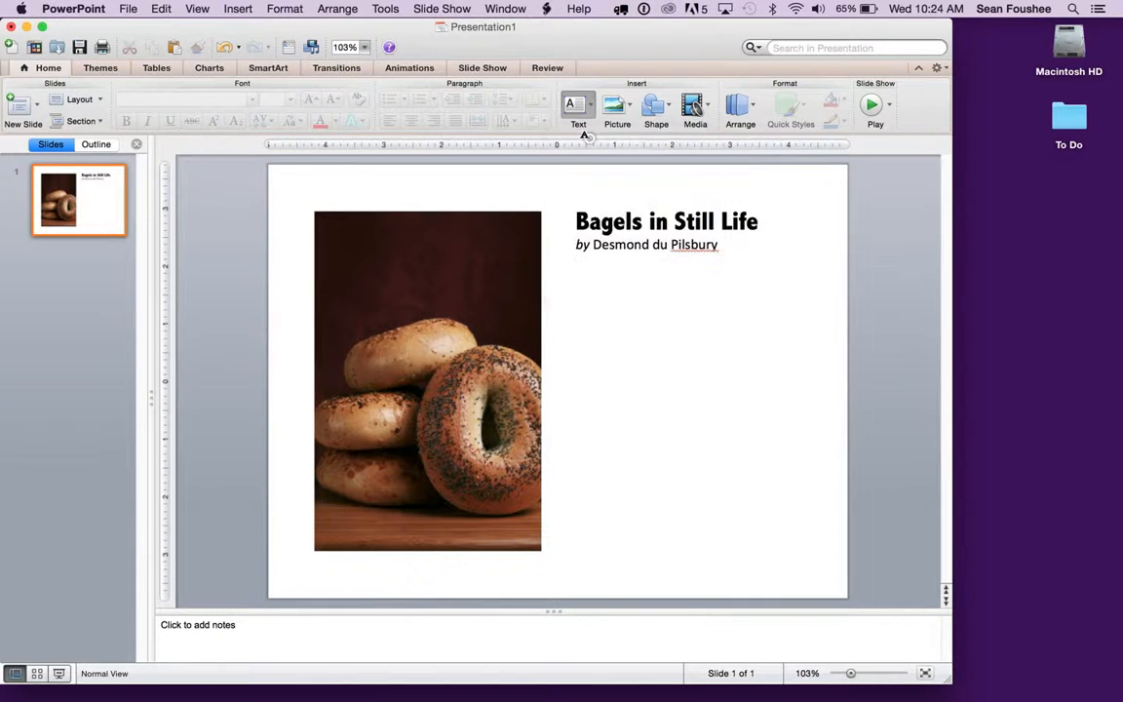
pyautogui.moveTo(582, 273); pyautogui.dragTo(807, 553)
pyautogui.write('Bacon ipsum dolor amet shoulder spare ribs short ribs drumstick, ball tip ground round chuck corned beef doner. Shankle kielbasa short ribs hamburger tail fatback. Ham capicola meatloaf, filet mignon pork loin pig boudin meatball chicken sirloin beef ribs doner landjaeger salami cupim. Pig pork porchetta, fatback shankle ham hock tail ham. Ham hock meatball pork chop bacon corned beef beef. Tri-tip venison ham swine chuck jerky shoulder flank turducken picanha salami jowl spare ribs brisket. Tri-tip jerky chicken swine pork chop beef t-bone salami chuck meatball pig strip steak. Rump pork chop kielbasa drumstick filet mignon pork tri-tip. Shank cow fatback, corned beef kevin rump jerky short ribs hamburger jowl doner salami. Beef ham sirloin rump.')
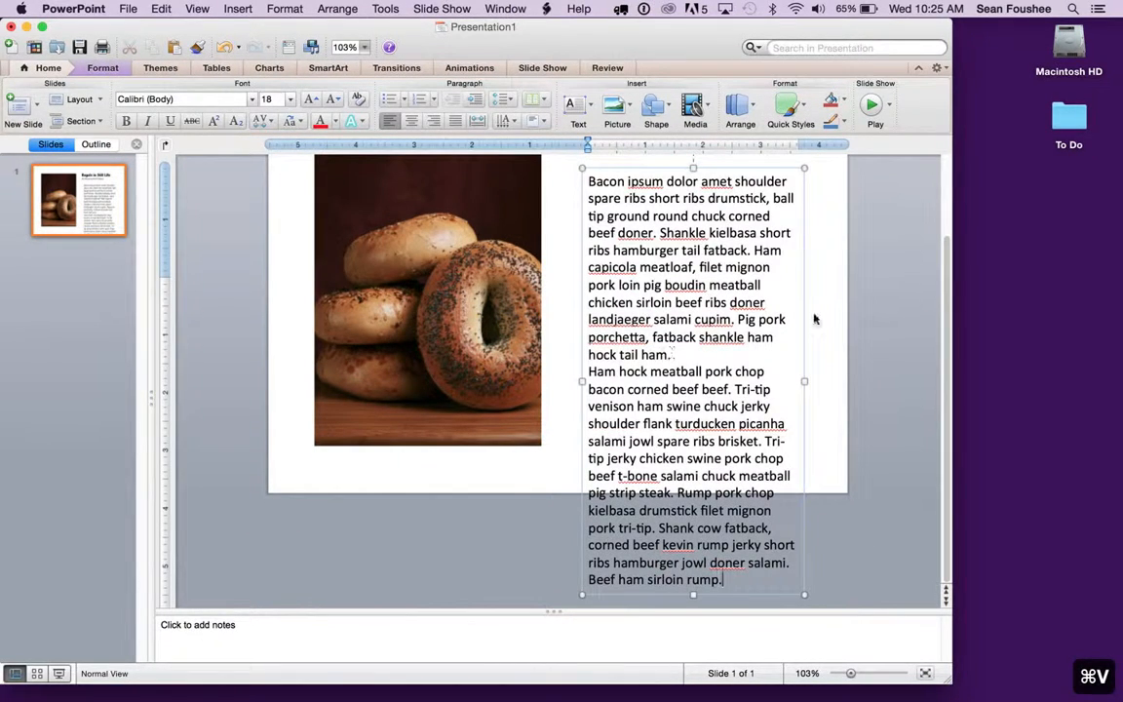
# Set all the pasted body text to font size 16.
pyautogui.scroll(3, 852, 316)
pyautogui.press('super+a')
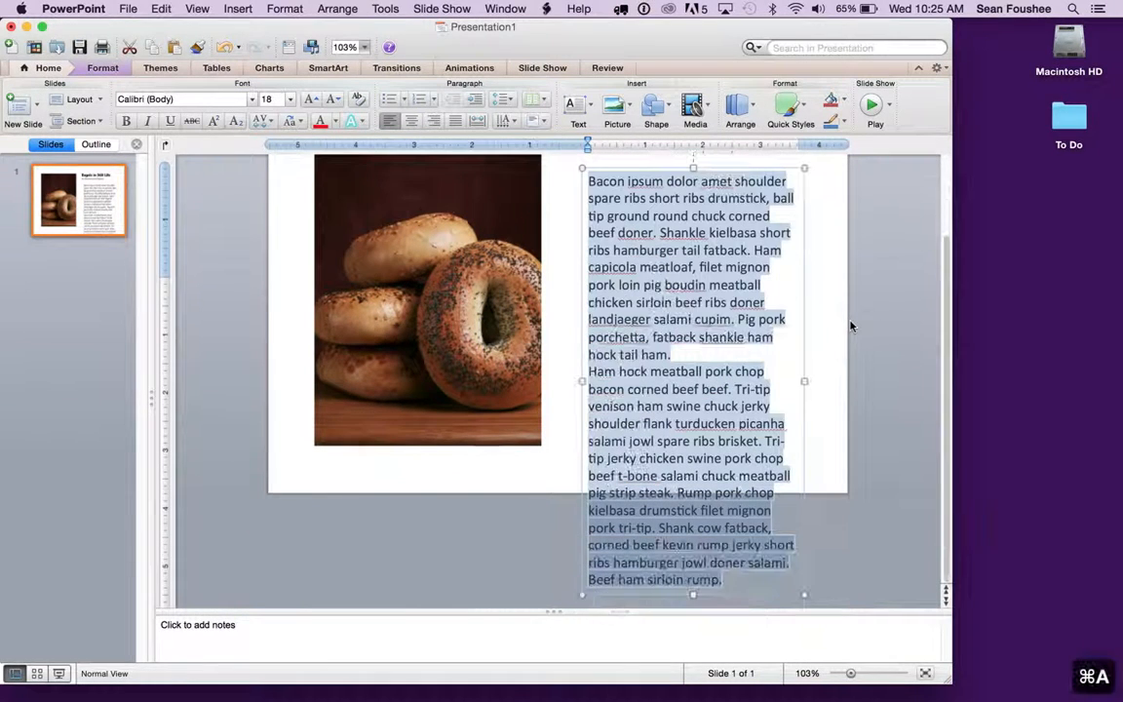
pyautogui.click(289, 103)
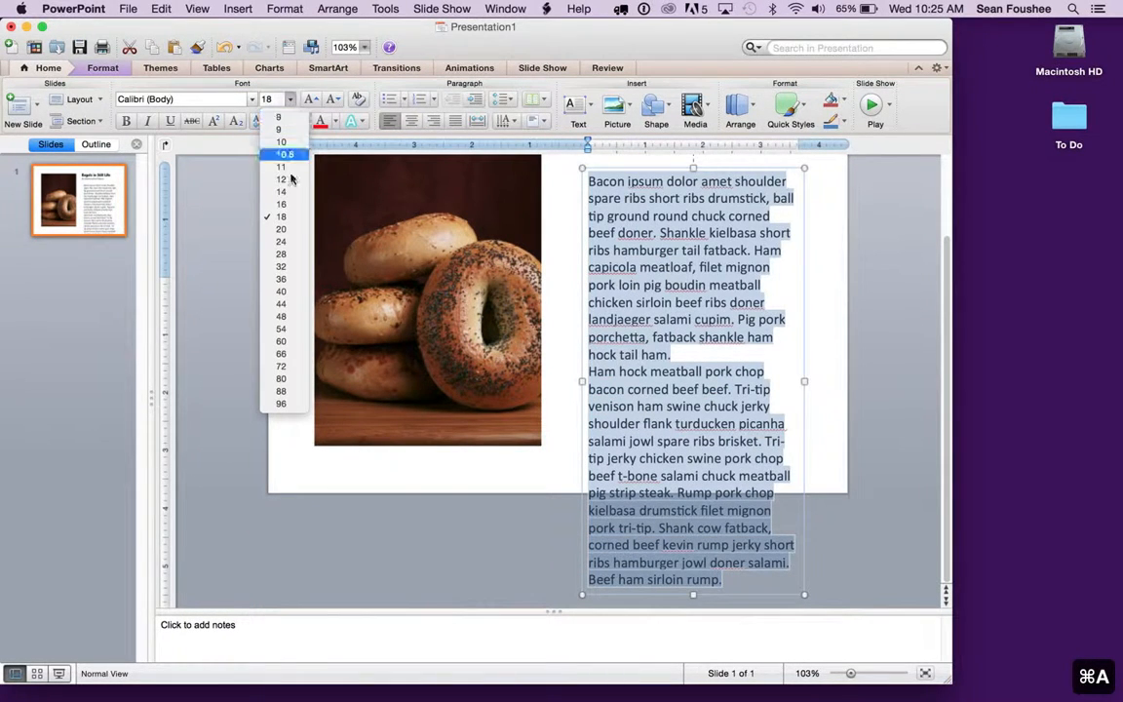
pyautogui.click(255, 181)
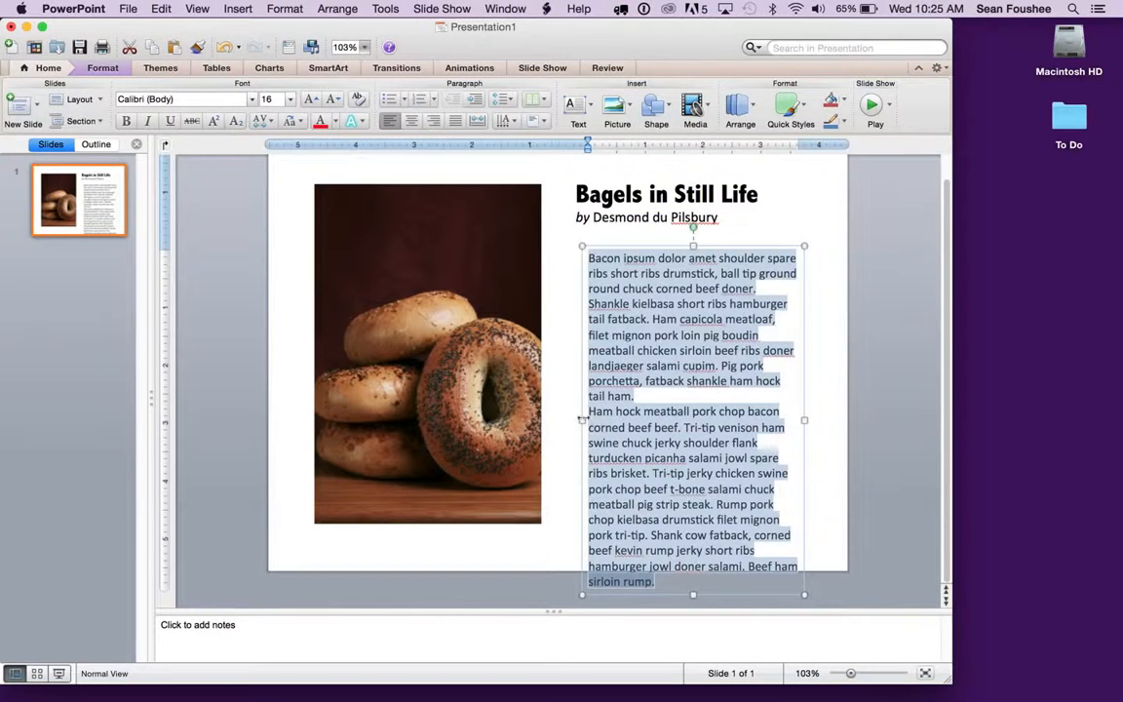
# Widen the body text box toward the picture and nudge it right to line its text up with the title.
pyautogui.moveTo(581, 420); pyautogui.dragTo(557, 421)
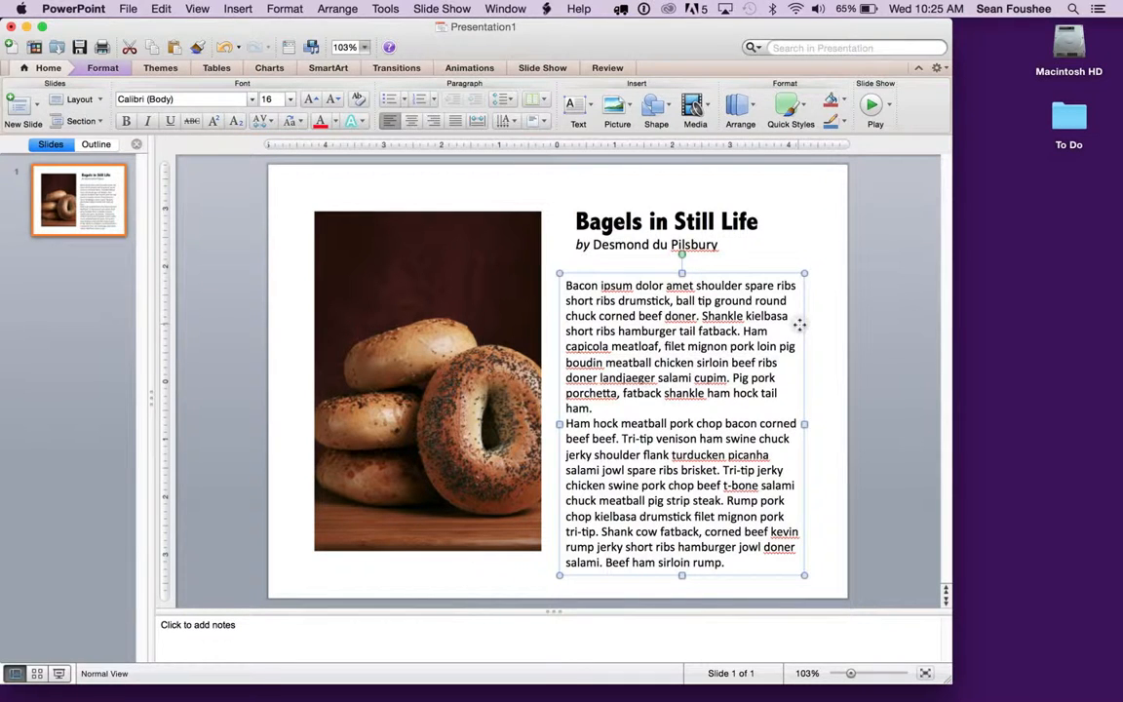
pyautogui.press('Right')
pyautogui.press('Right')
pyautogui.press('Right')
pyautogui.press('Right')
pyautogui.press('Right')
pyautogui.press('Right')
pyautogui.press('Right')
pyautogui.press('Right')
pyautogui.press('Right')
pyautogui.press('Right')
pyautogui.press('Right')
pyautogui.press('Right')
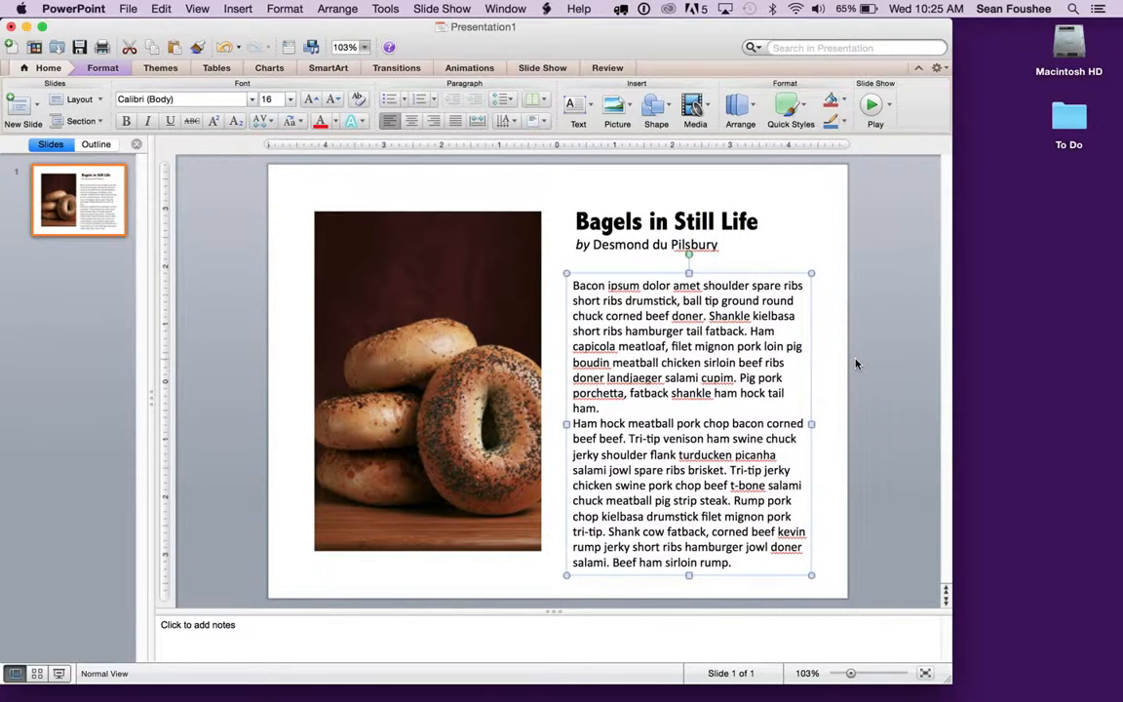
# Nudge the body text box upward so it sits directly beneath the artist caption, and deselect it.
pyautogui.press('Up')
pyautogui.press('Up')
pyautogui.press('Up')
pyautogui.press('Up')
pyautogui.press('Up')
pyautogui.press('Up')
pyautogui.press('Up')
pyautogui.press('Up')
pyautogui.press('Up')
pyautogui.press('Up')
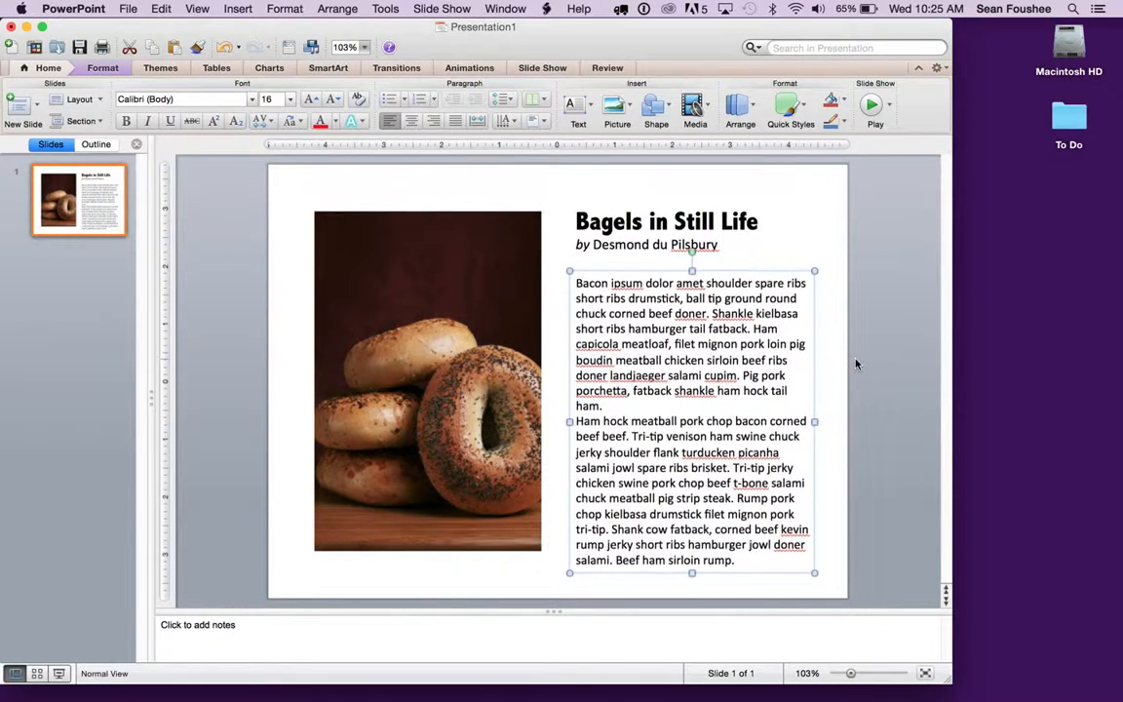
pyautogui.press('Up')
pyautogui.press('Up')
pyautogui.press('Up')
pyautogui.press('Up')
pyautogui.press('Up')
pyautogui.press('Up')
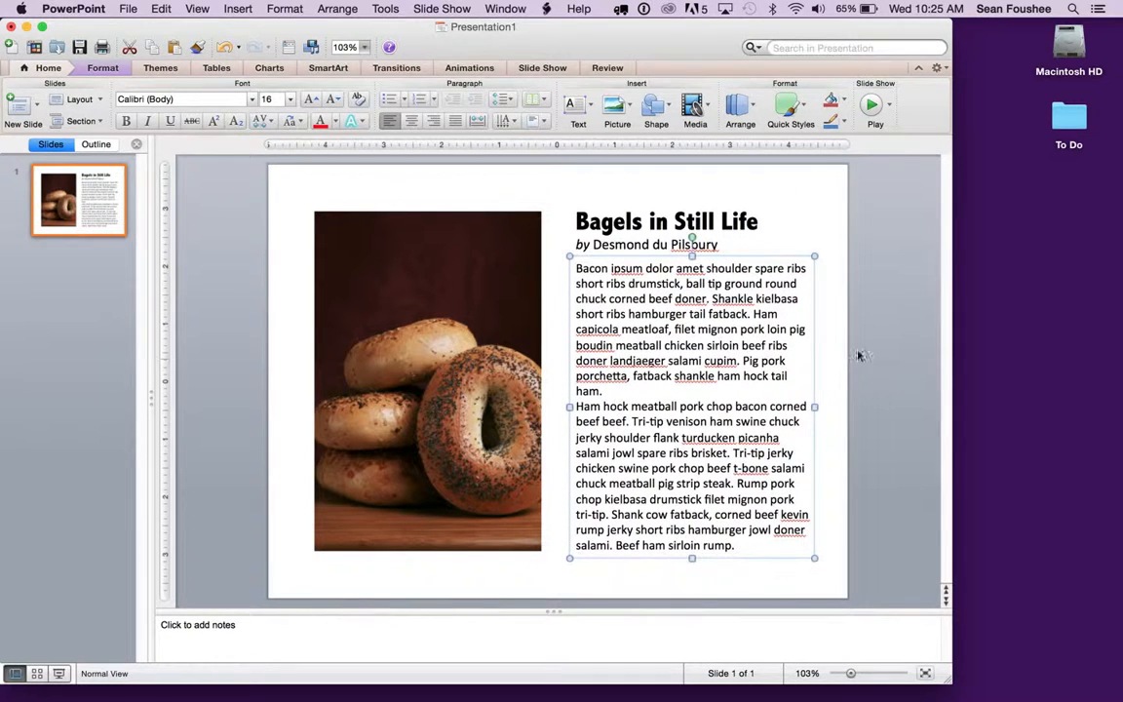
pyautogui.click(880, 470)
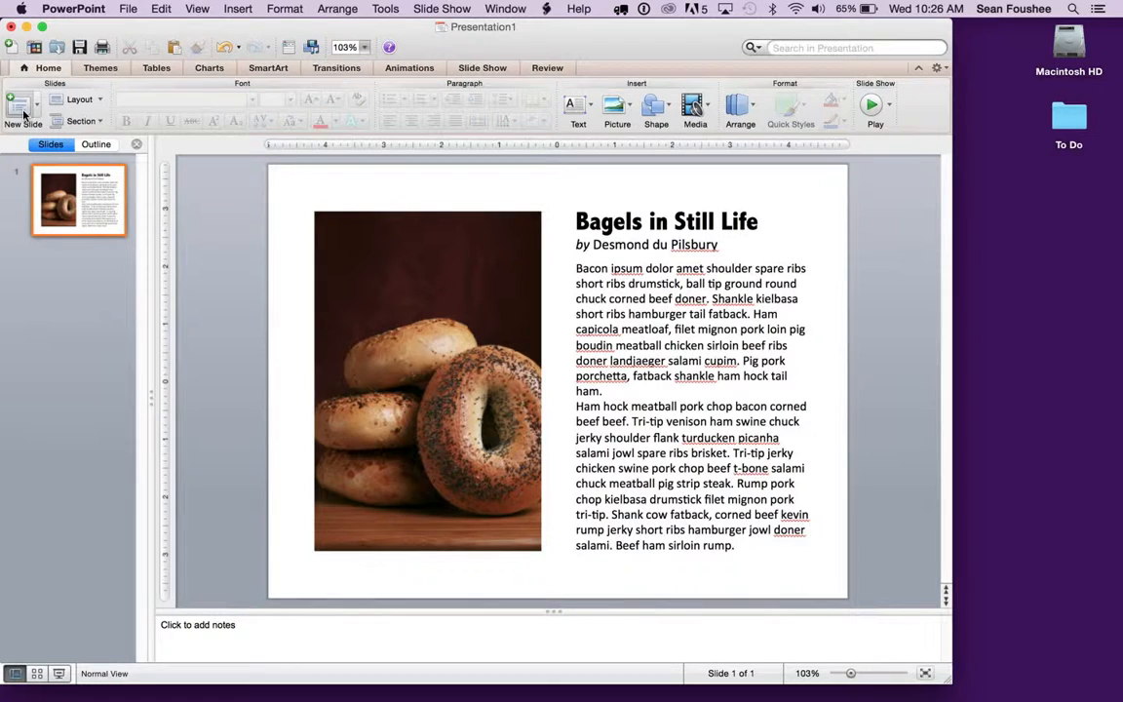
pyautogui.click(22, 107)
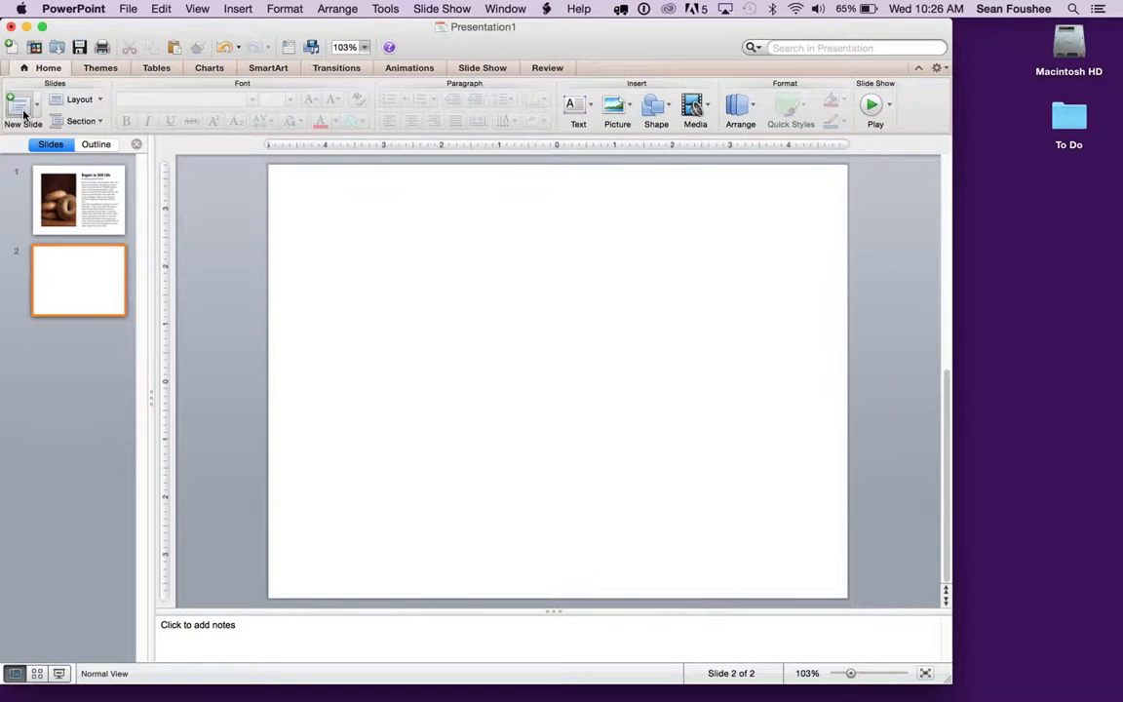
pyautogui.click(80, 292)
pyautogui.press('Delete')
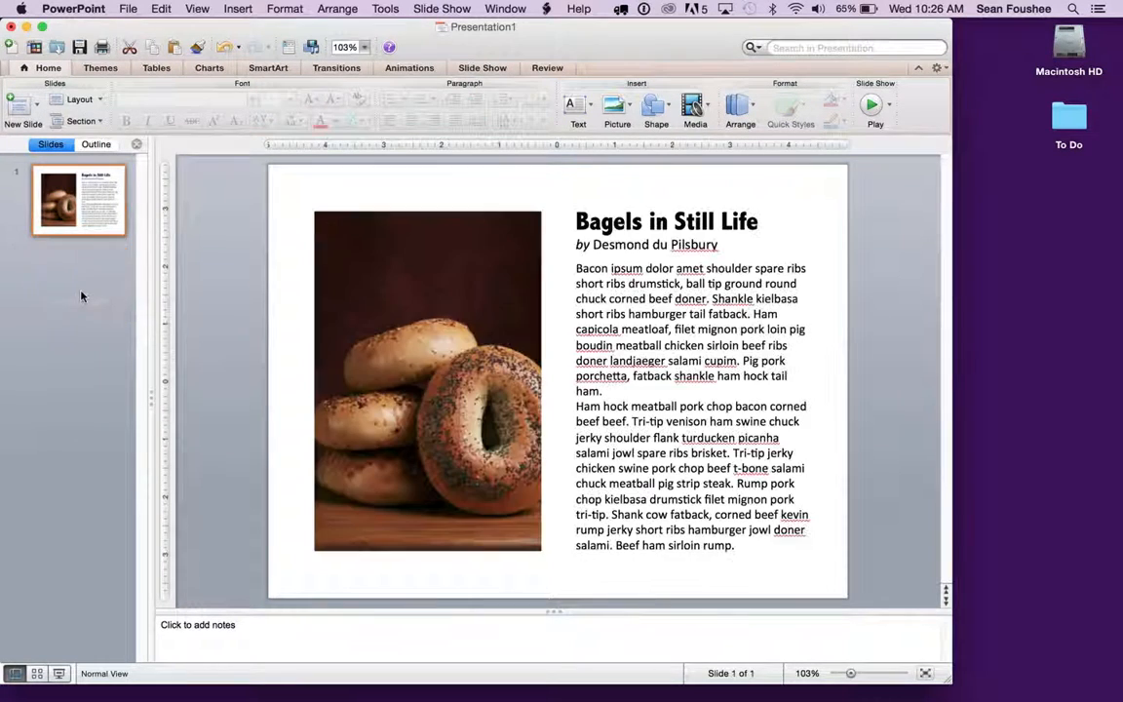
pyautogui.click(39, 107)
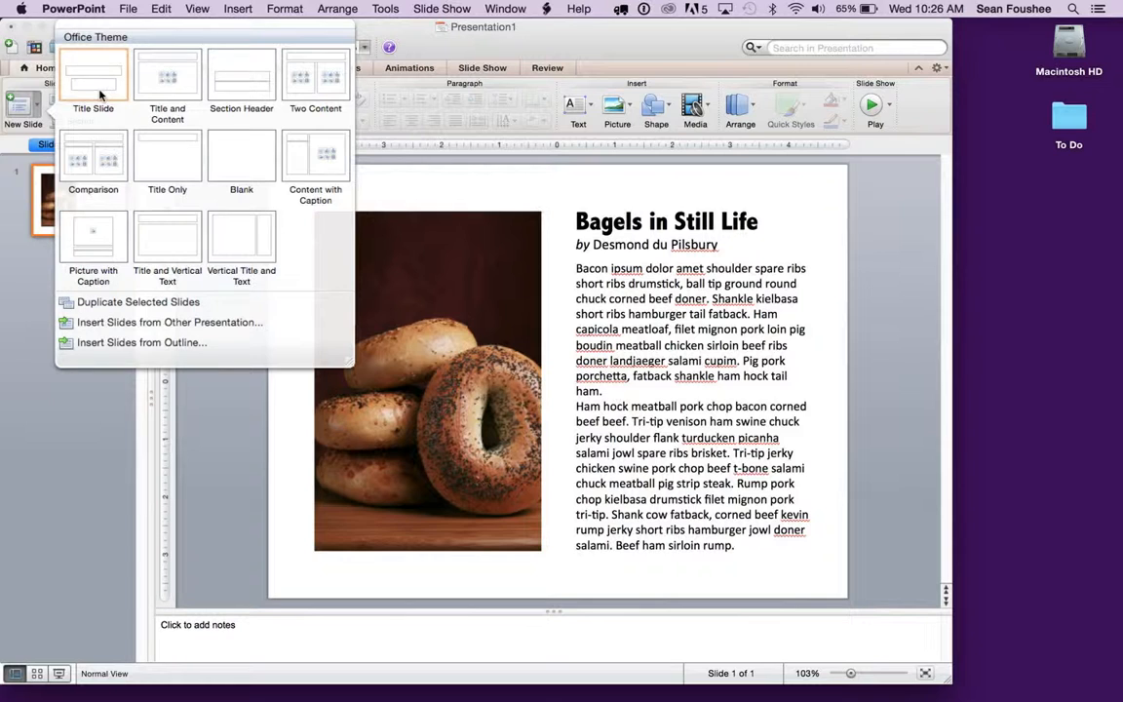
pyautogui.click(96, 249)
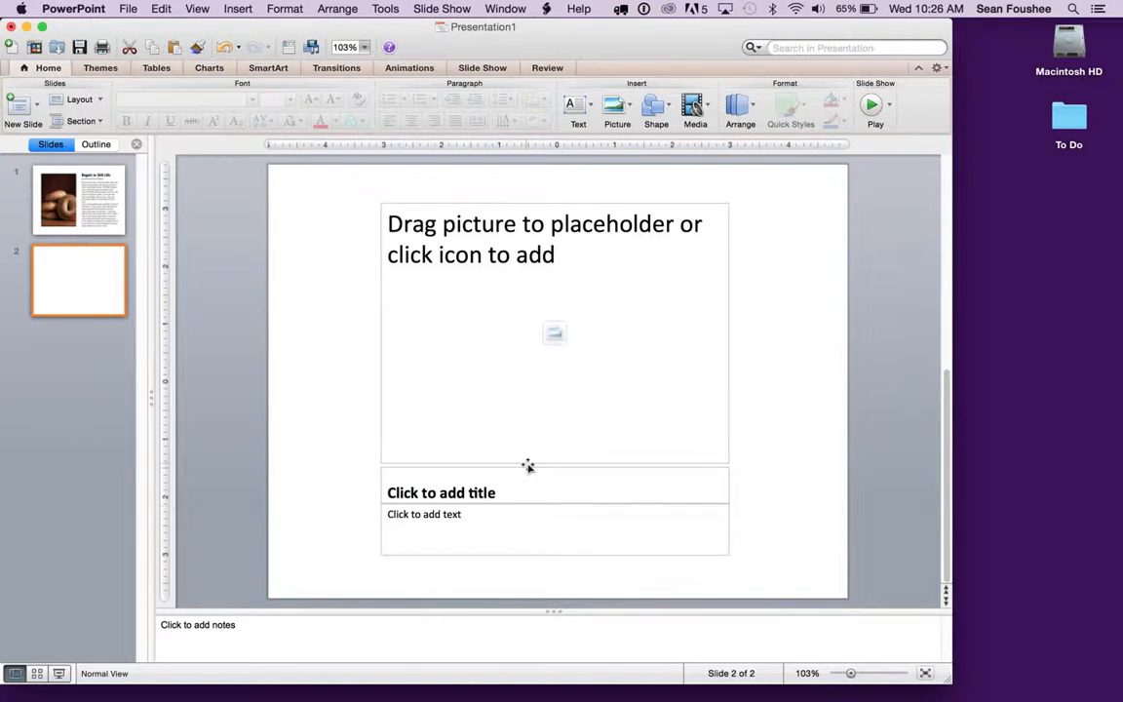
pyautogui.click(559, 333)
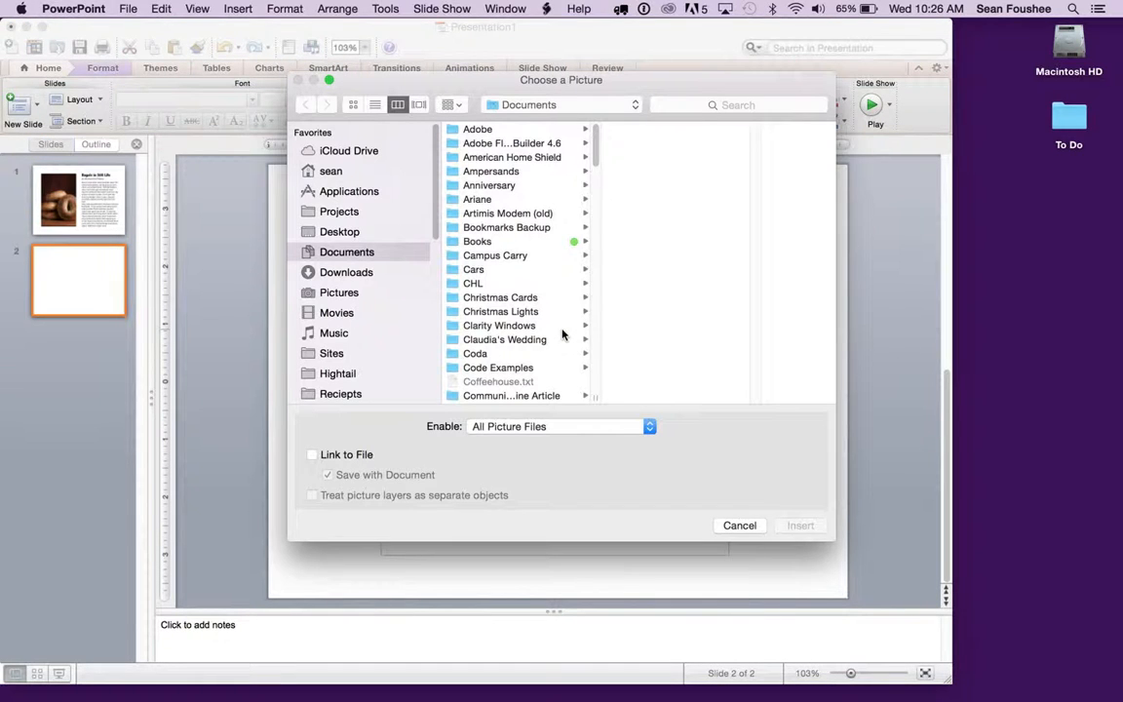
pyautogui.click(339, 291)
pyautogui.click(490, 380)
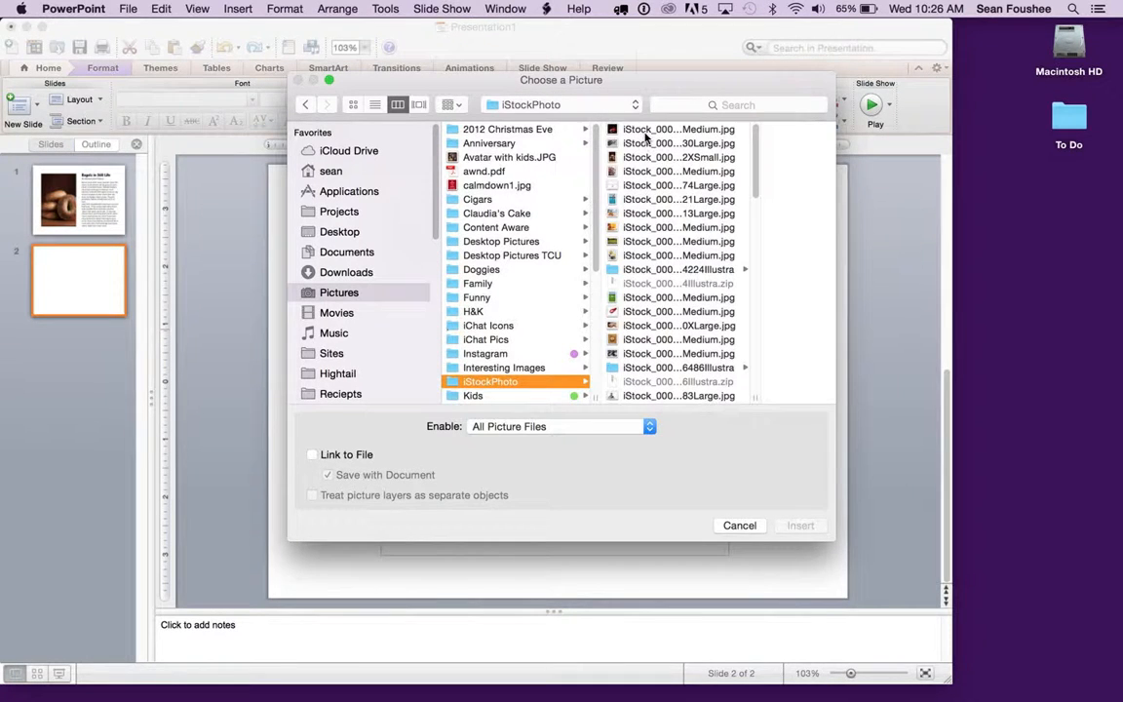
pyautogui.click(679, 171)
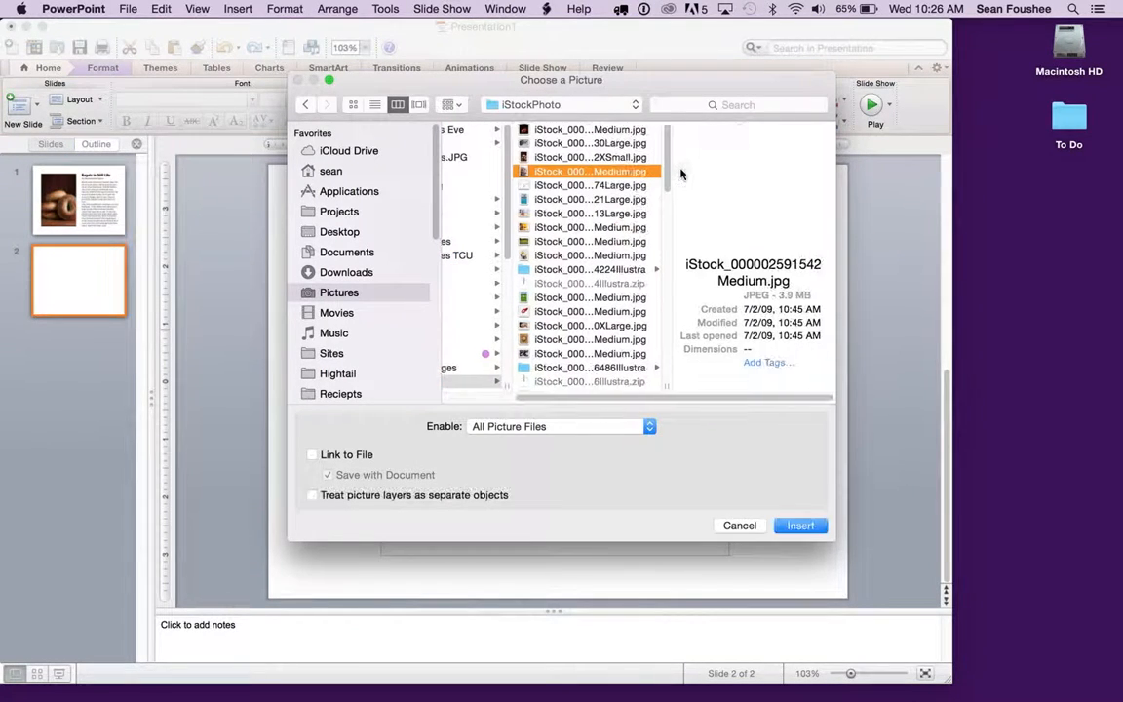
pyautogui.click(803, 527)
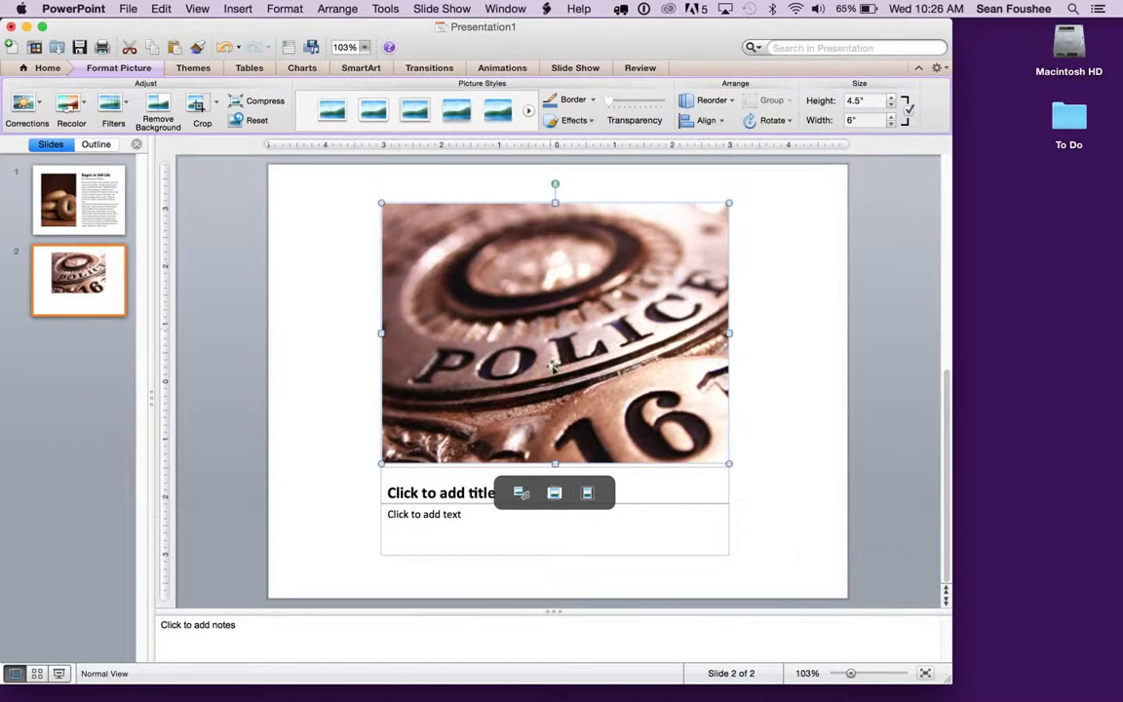
# Enter "The Police" as the picture's title and "by Sting" as the text below it.
pyautogui.click(436, 491)
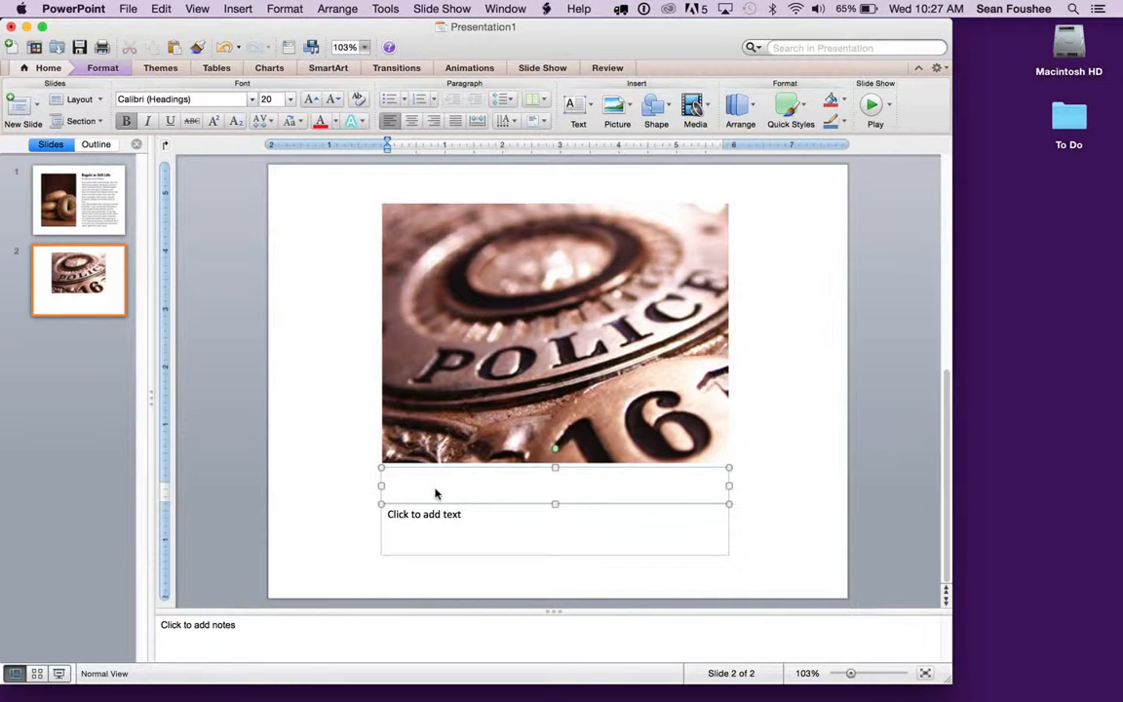
pyautogui.write('The Police')
pyautogui.click(479, 522)
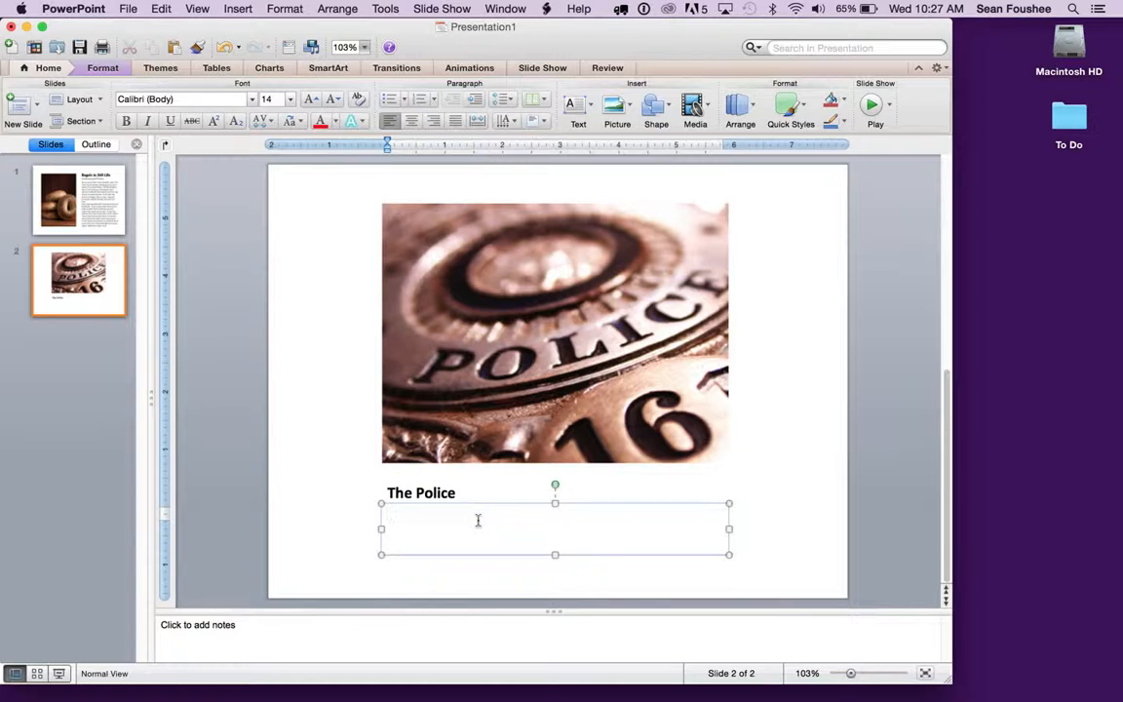
pyautogui.write('by Sting')
pyautogui.click(365, 508)
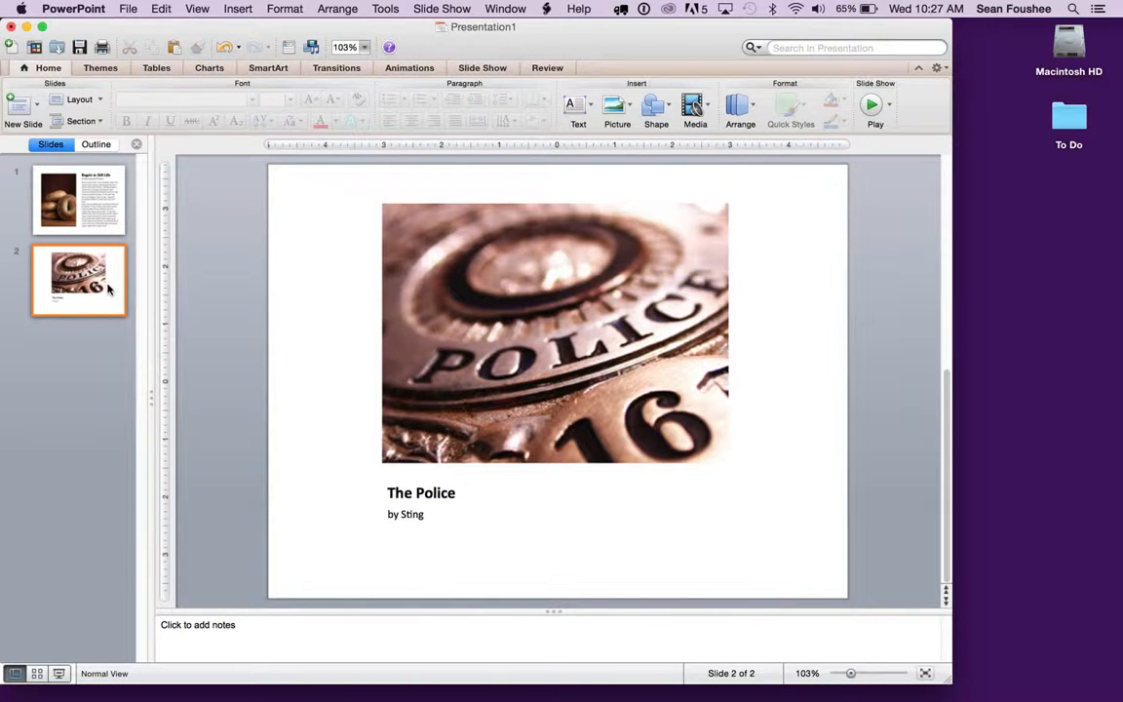
# Switch back and forth between the two slides to compare them, finishing on the bagel slide.
pyautogui.click(79, 215)
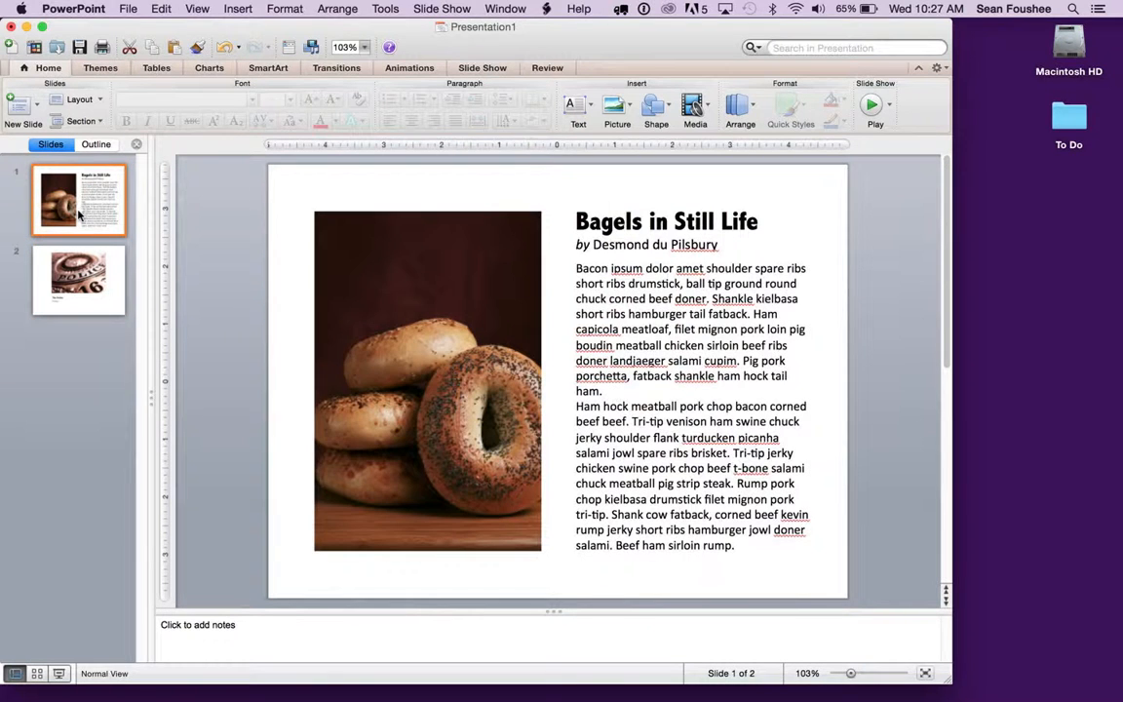
pyautogui.click(86, 287)
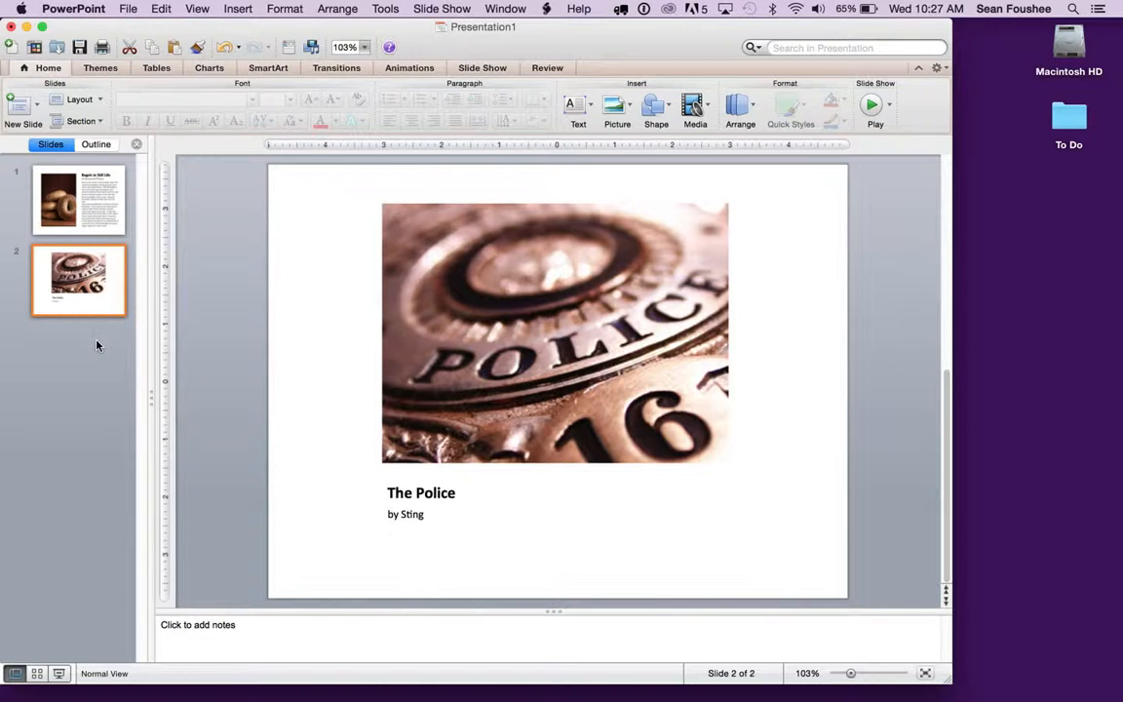
pyautogui.click(89, 200)
pyautogui.click(90, 271)
pyautogui.click(90, 197)
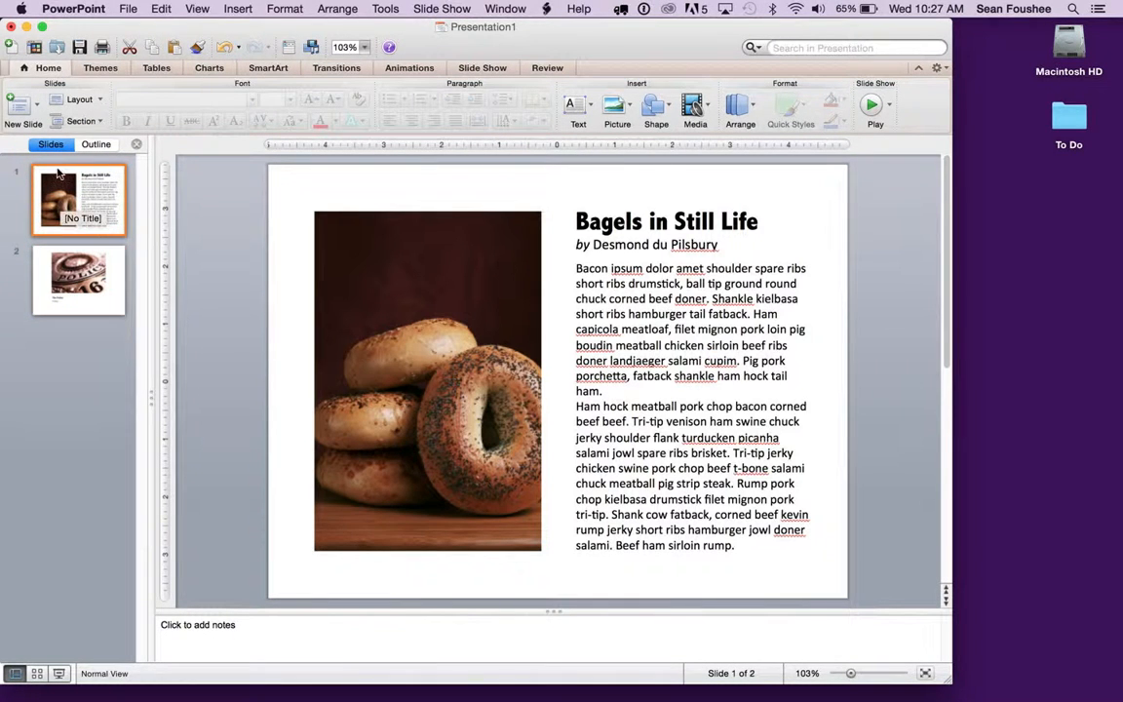
# Play the slide show from the bagel slide, alternate between both slides several times, and exit the show.
pyautogui.click(873, 113)
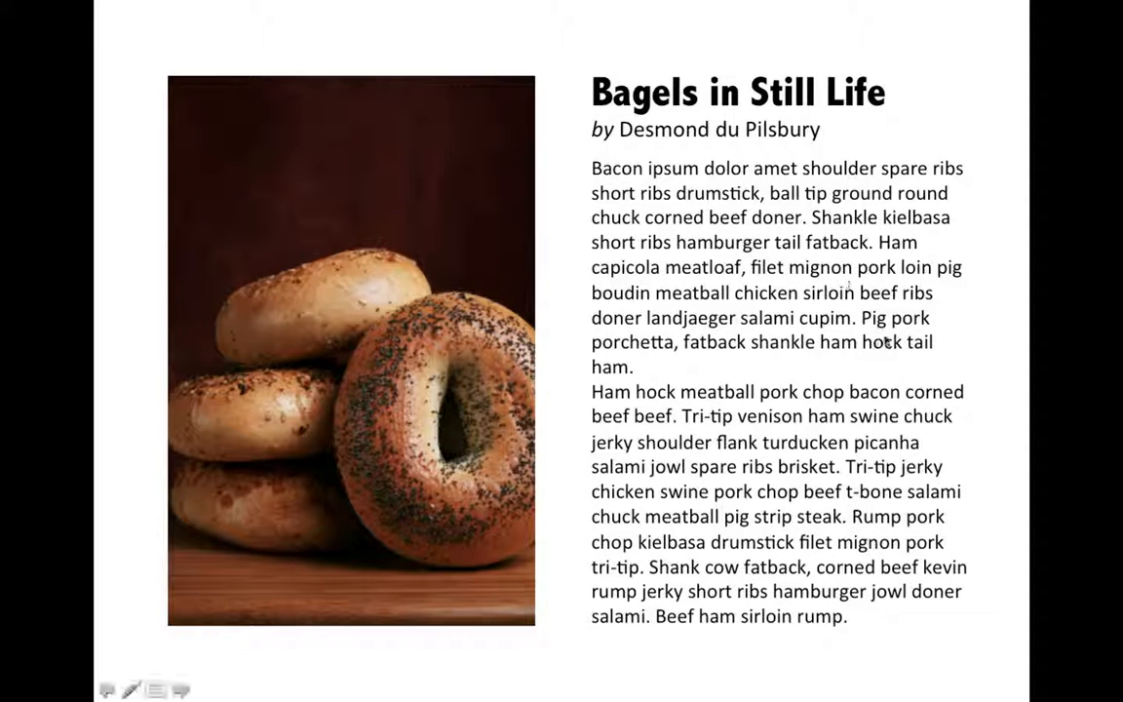
pyautogui.click(885, 340)
pyautogui.click(885, 340)
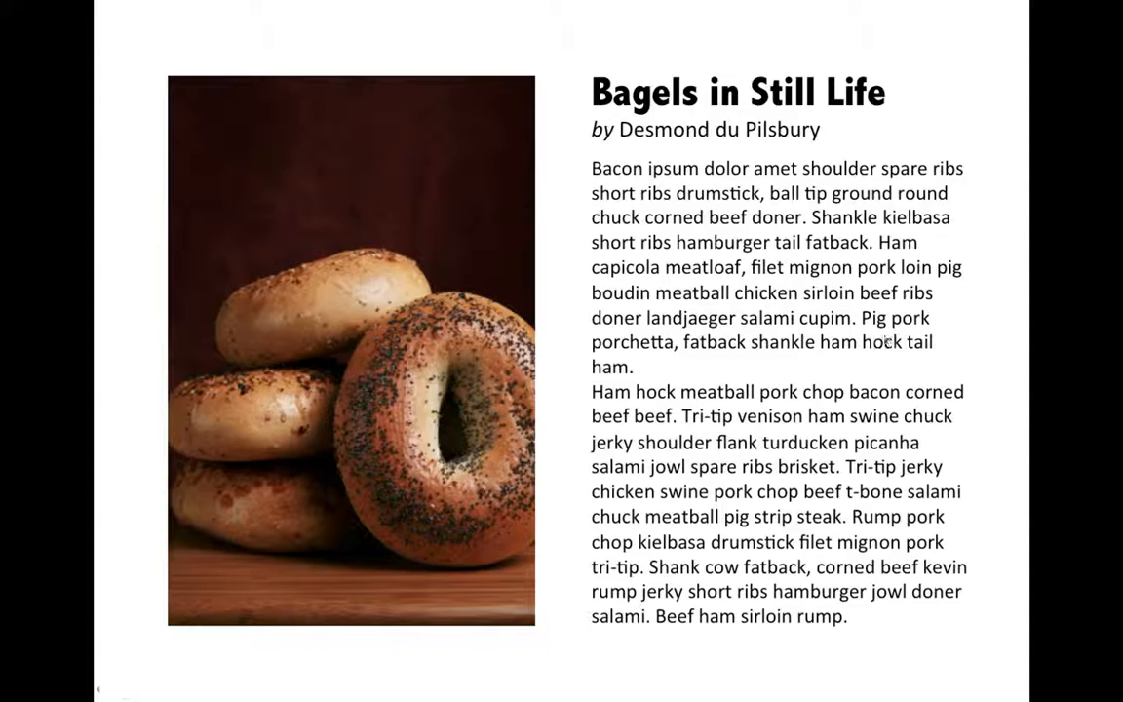
pyautogui.press('Right')
pyautogui.press('Left')
pyautogui.press('Right')
pyautogui.press('Left')
pyautogui.press('Right')
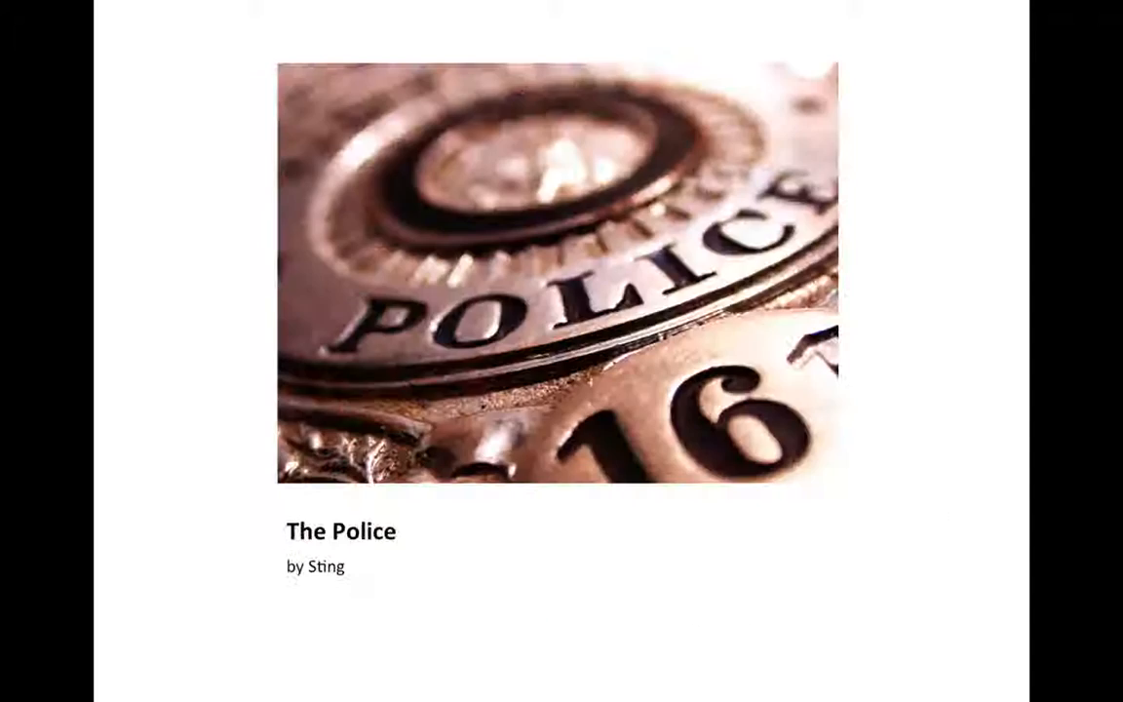
pyautogui.press('Left')
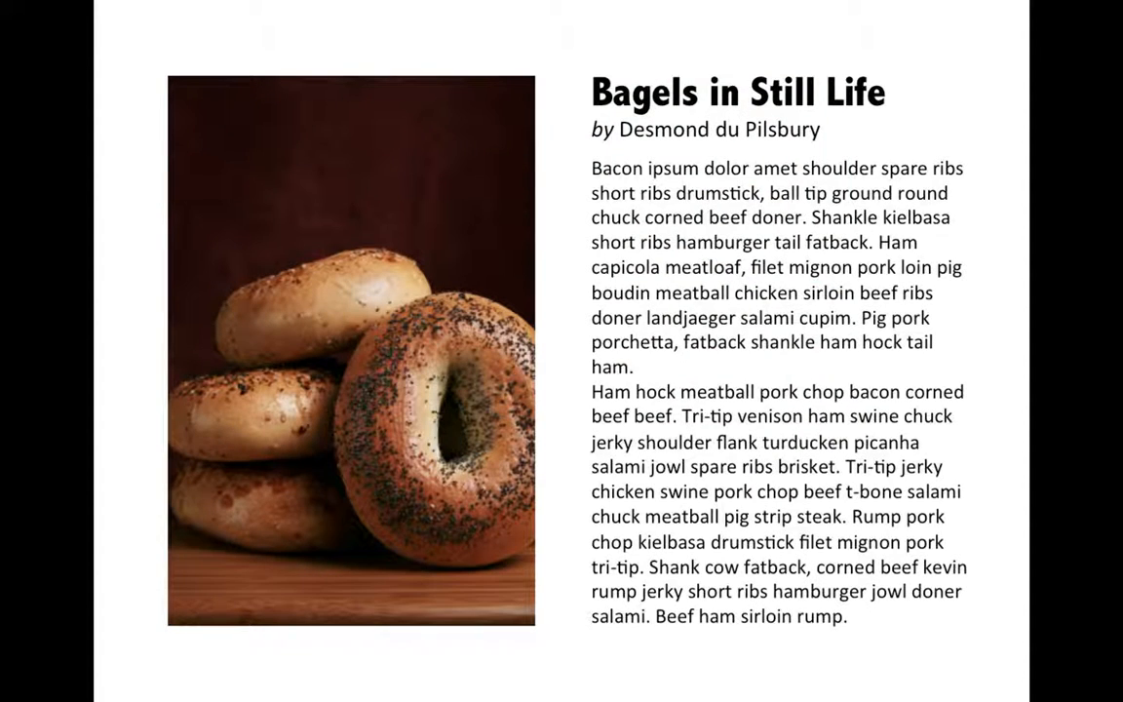
pyautogui.press('Right')
pyautogui.press('Left')
pyautogui.press('Right')
pyautogui.press('Left')
pyautogui.press('Right')
pyautogui.press('Left')
pyautogui.press('Right')
pyautogui.press('Left')
pyautogui.press('Escape')
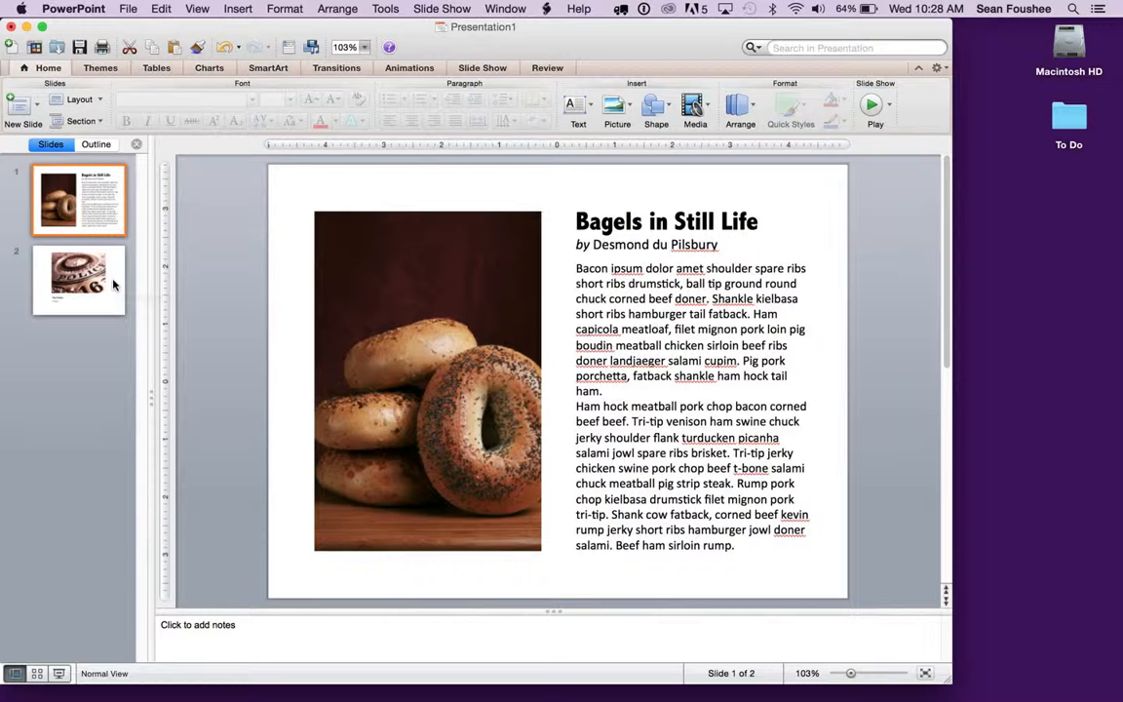
# Browse the available slide transitions and apply the Push transition to the police badge slide.
pyautogui.click(99, 280)
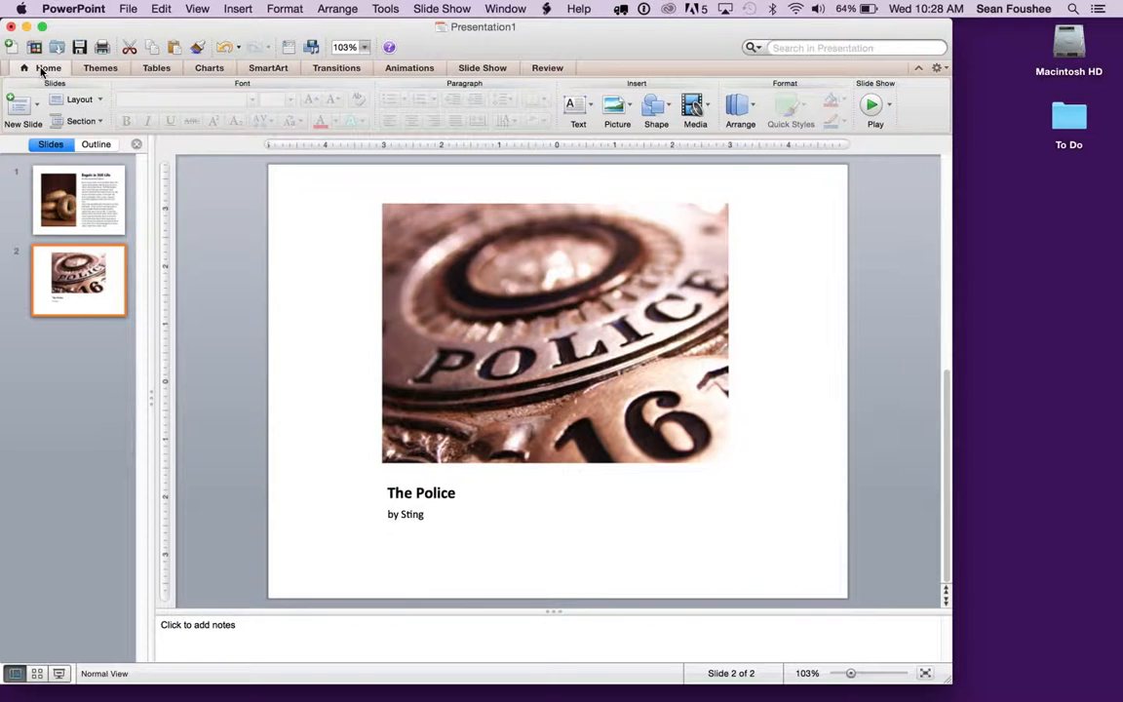
pyautogui.click(354, 70)
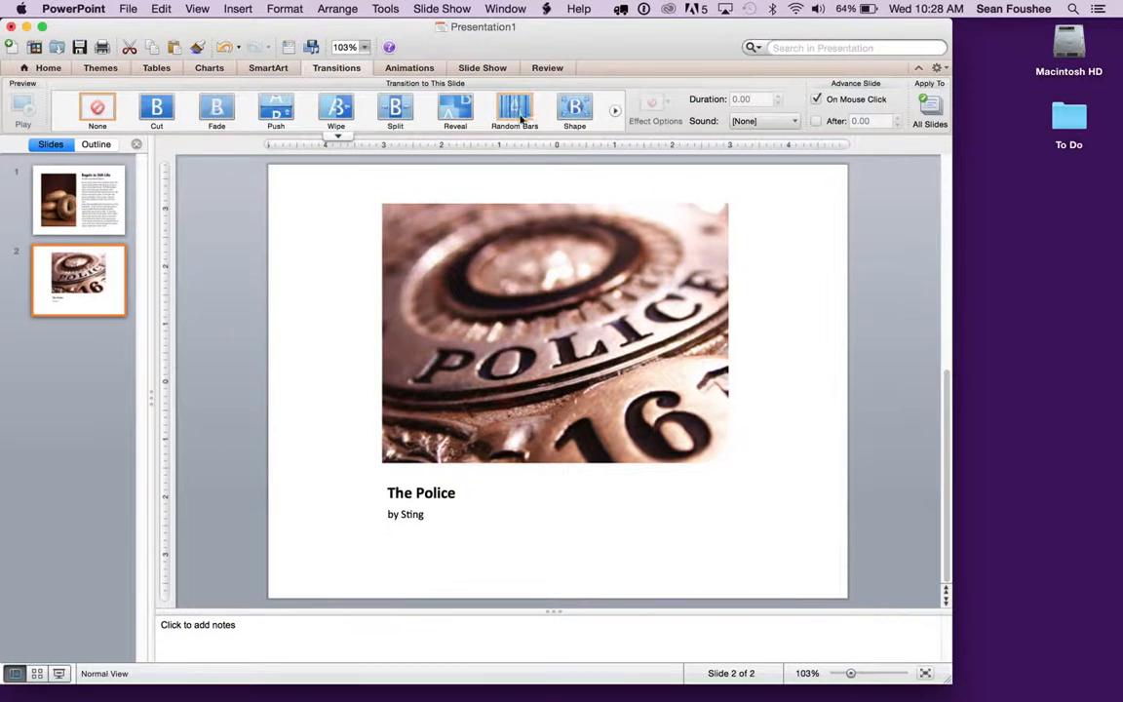
pyautogui.click(614, 111)
pyautogui.click(614, 113)
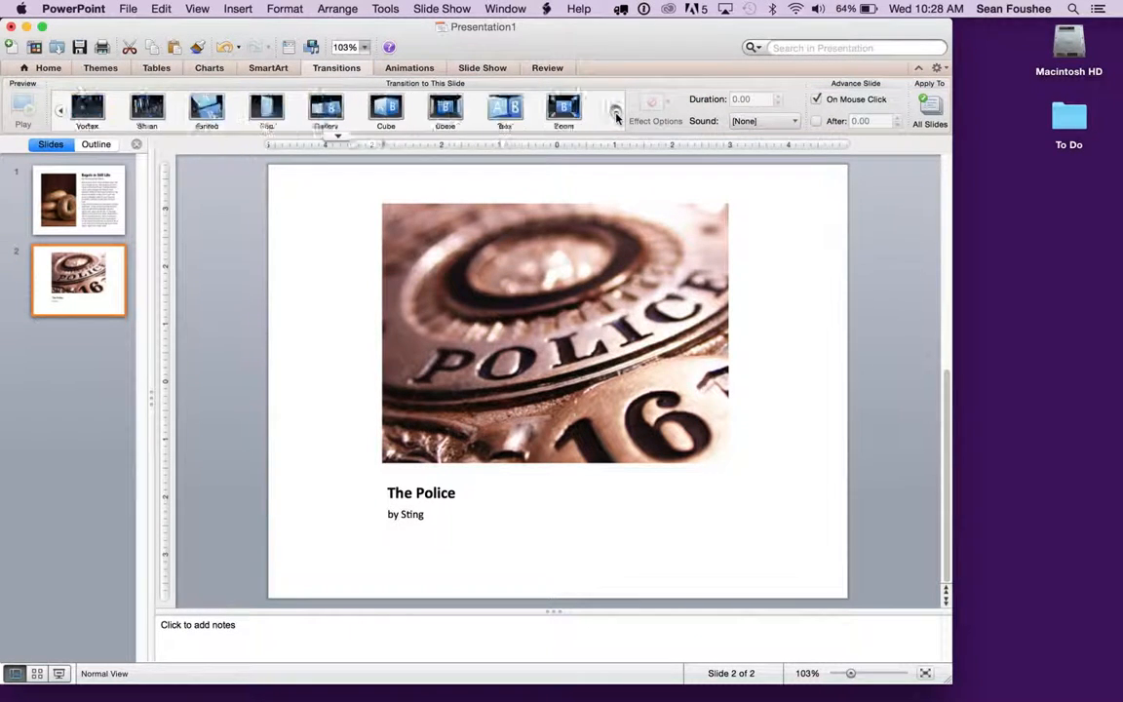
pyautogui.click(614, 113)
pyautogui.click(64, 112)
pyautogui.click(65, 112)
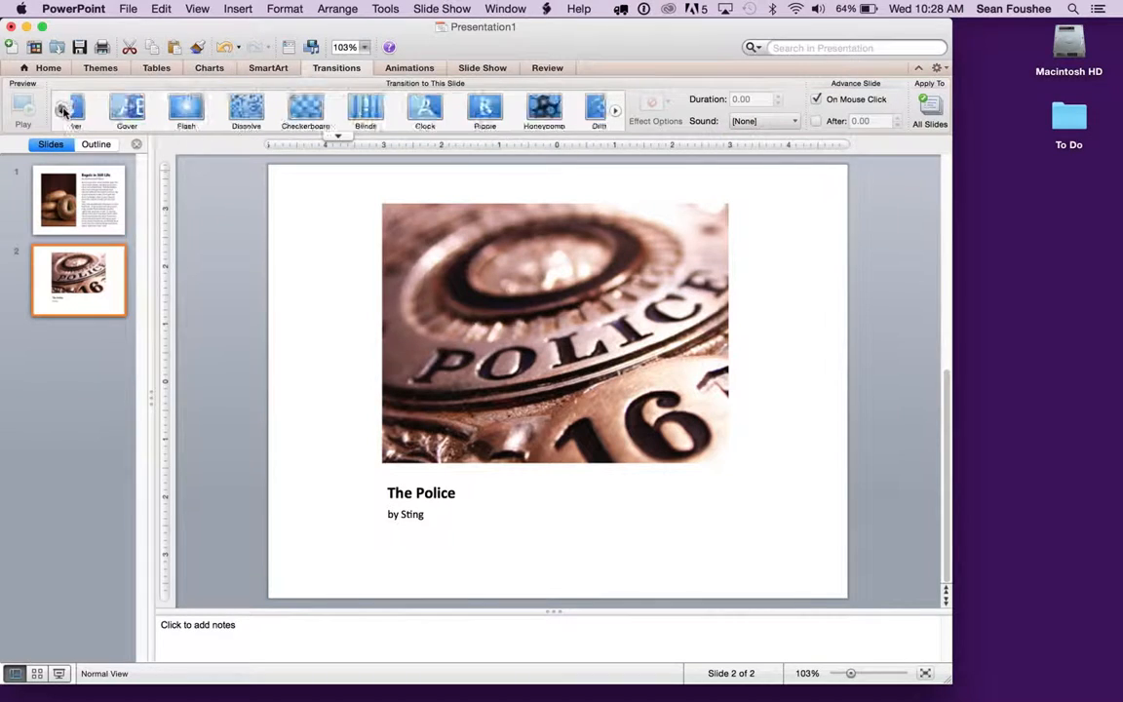
pyautogui.click(64, 112)
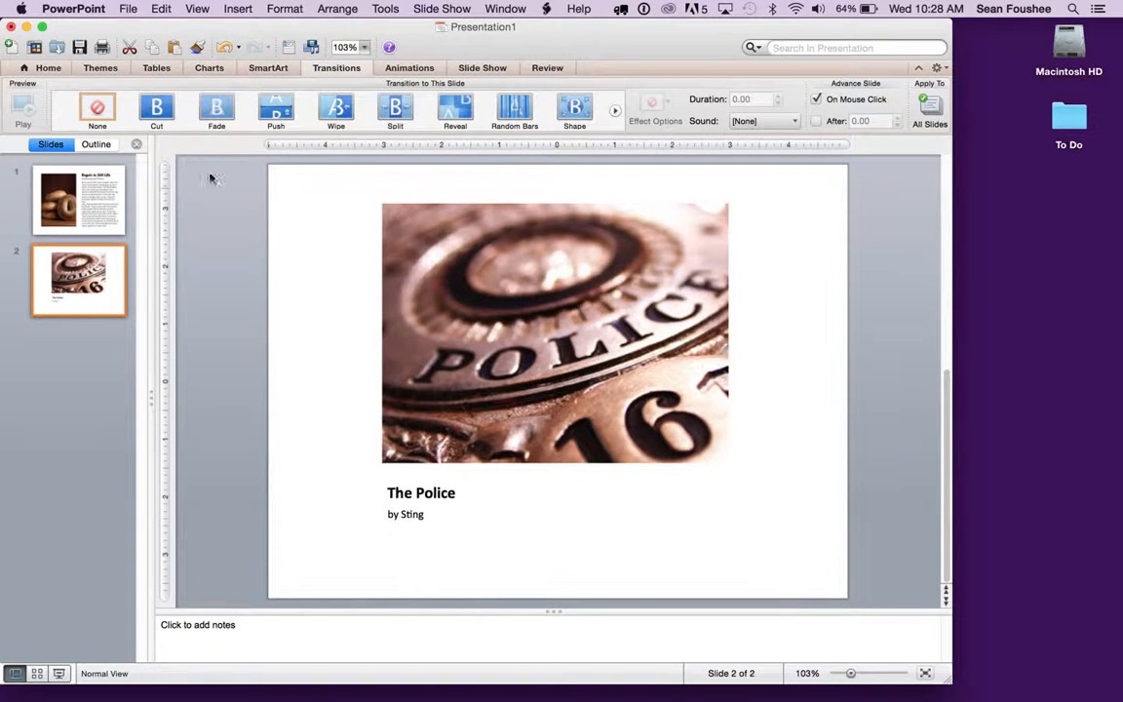
pyautogui.click(275, 112)
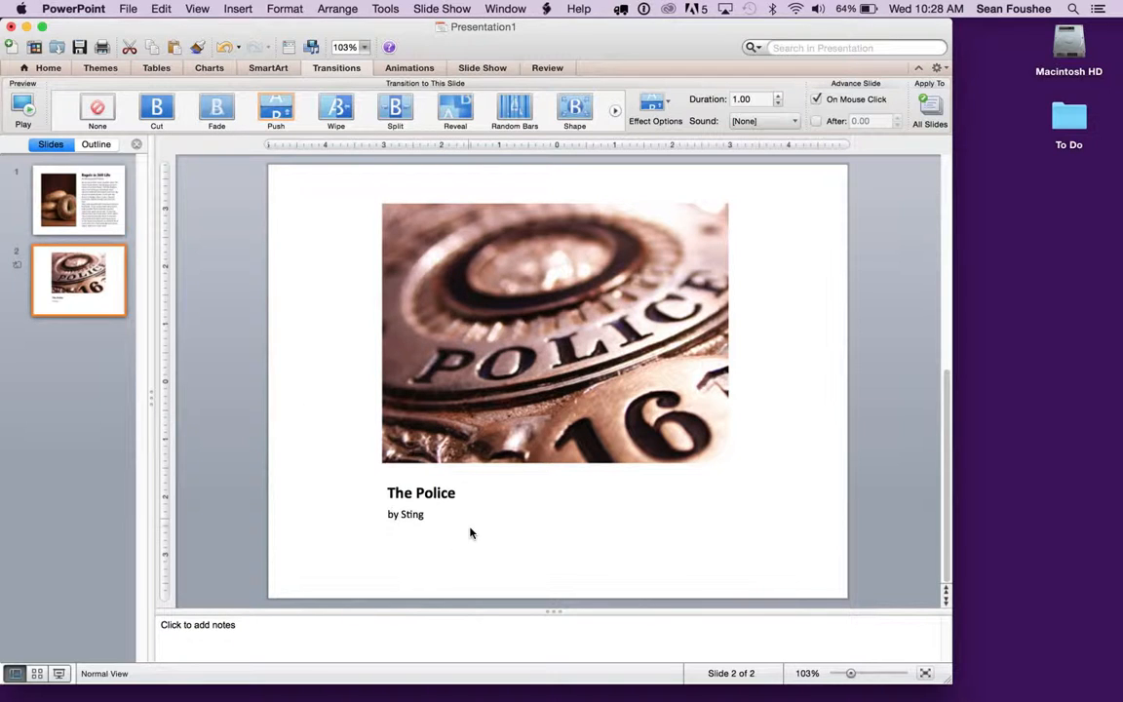
# Play the slide show from the bagel slide, advance to the police slide to preview its transition, and exit the show.
pyautogui.click(110, 212)
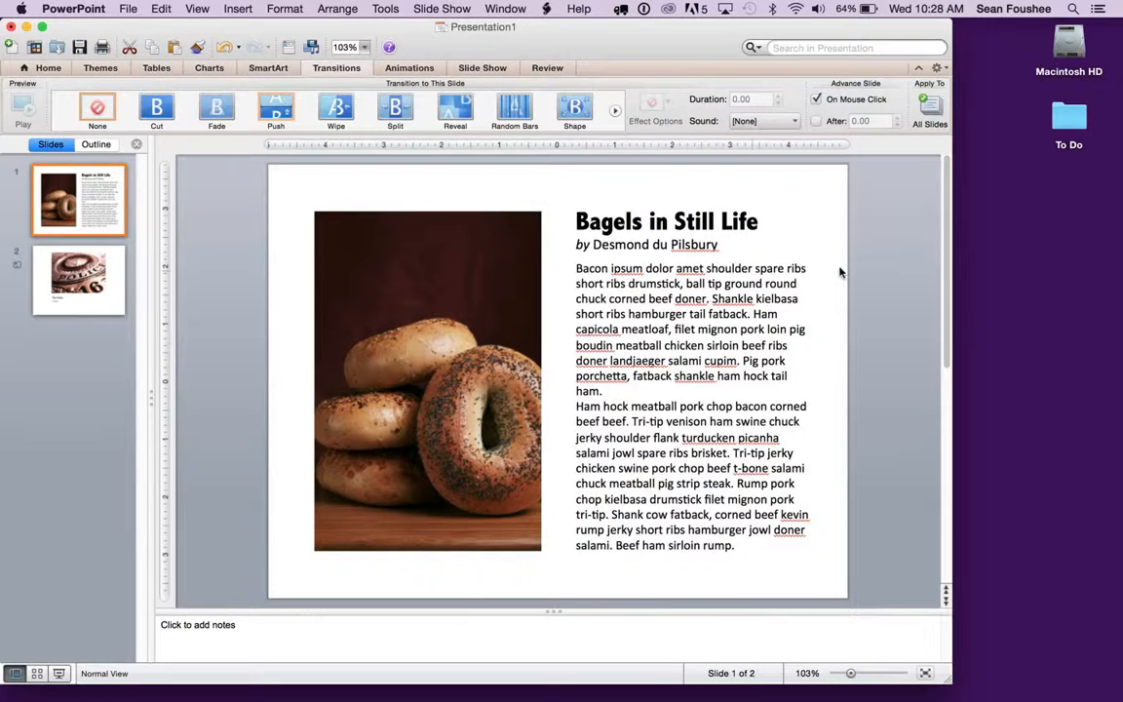
pyautogui.click(39, 67)
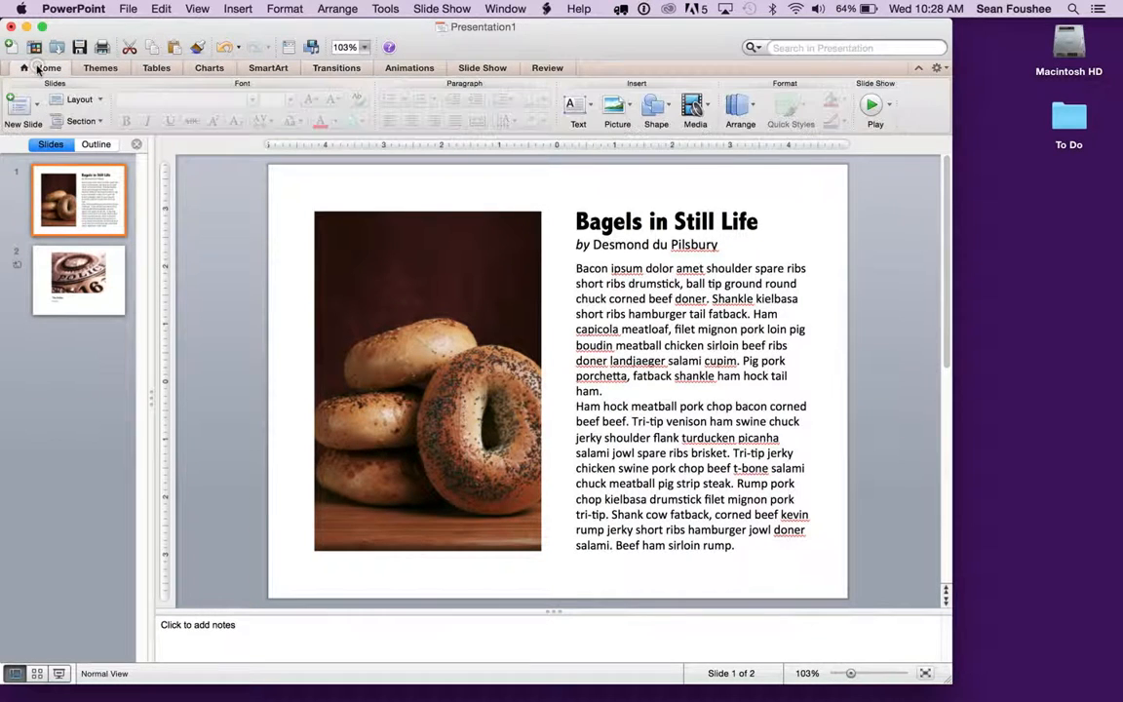
pyautogui.click(875, 104)
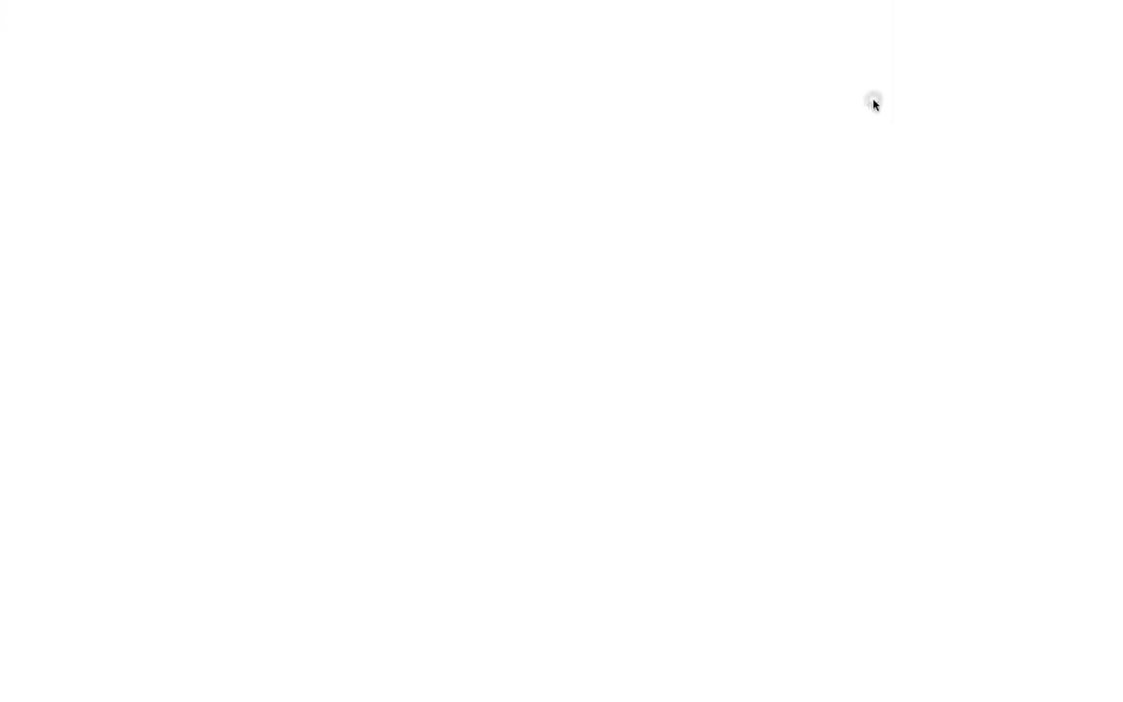
pyautogui.press('Right')
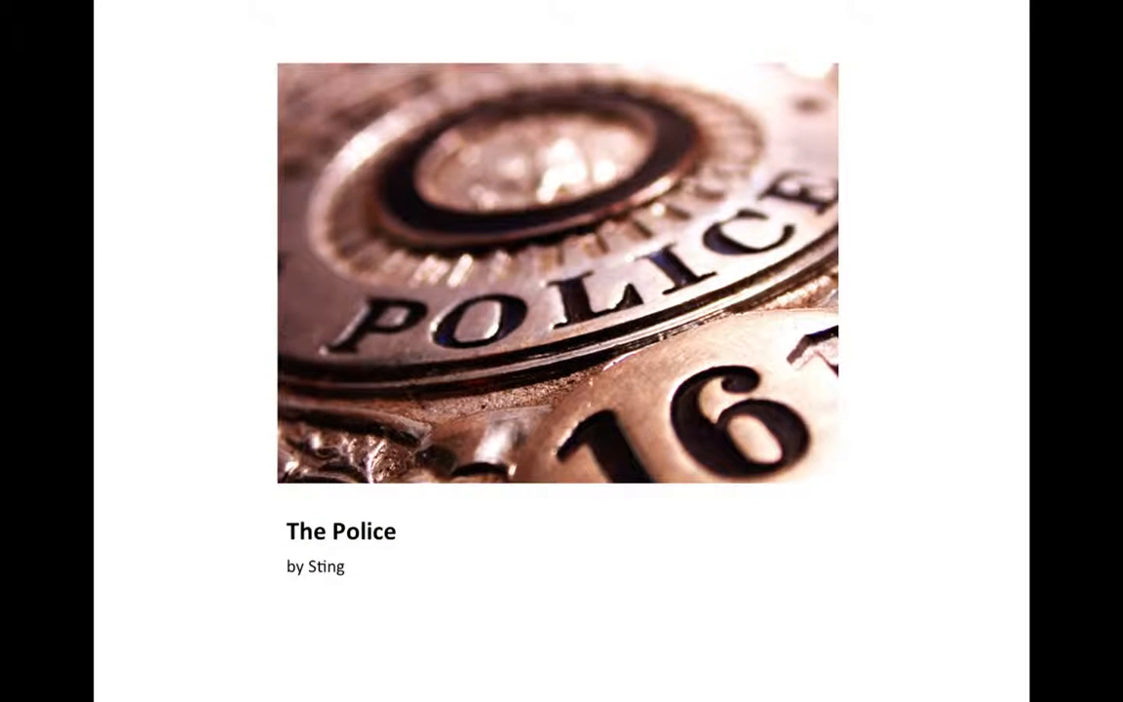
pyautogui.press('Escape')
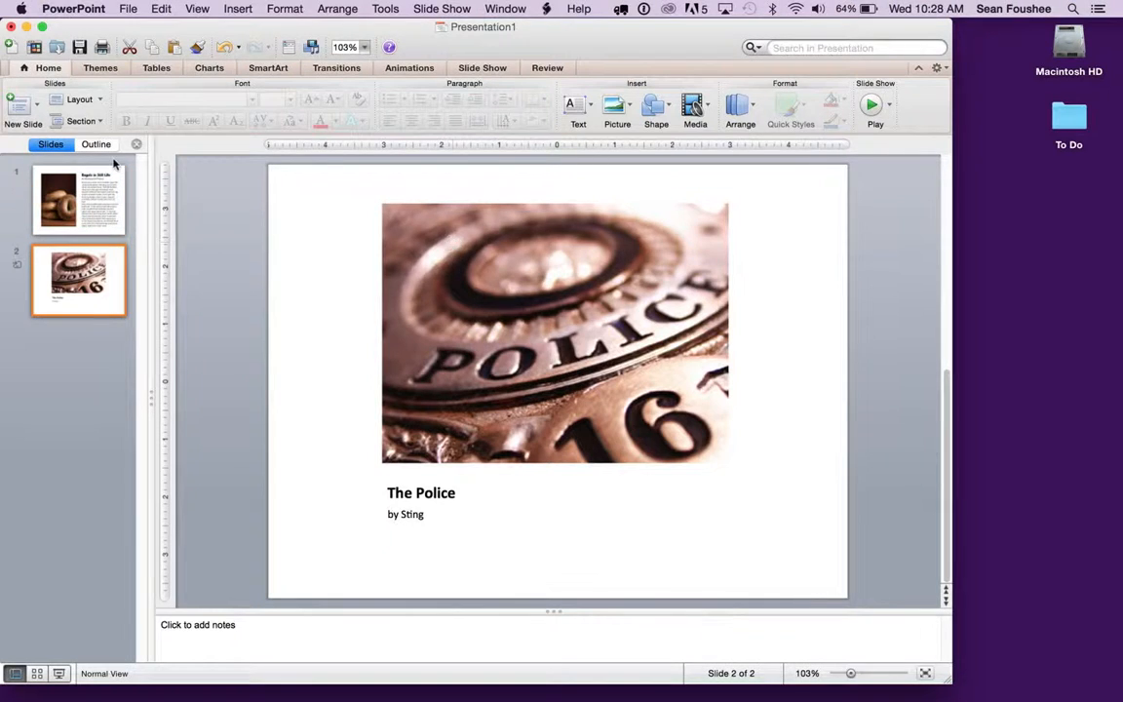
# Apply the Fade transition to the bagel slide.
pyautogui.click(82, 202)
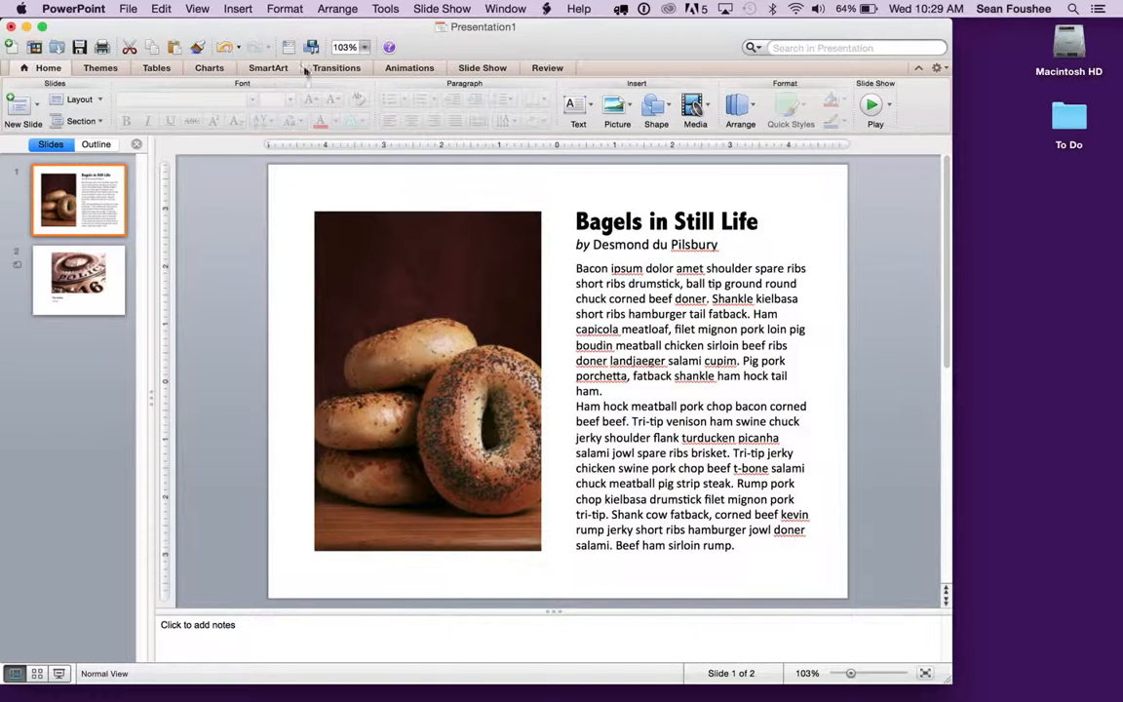
pyautogui.click(337, 71)
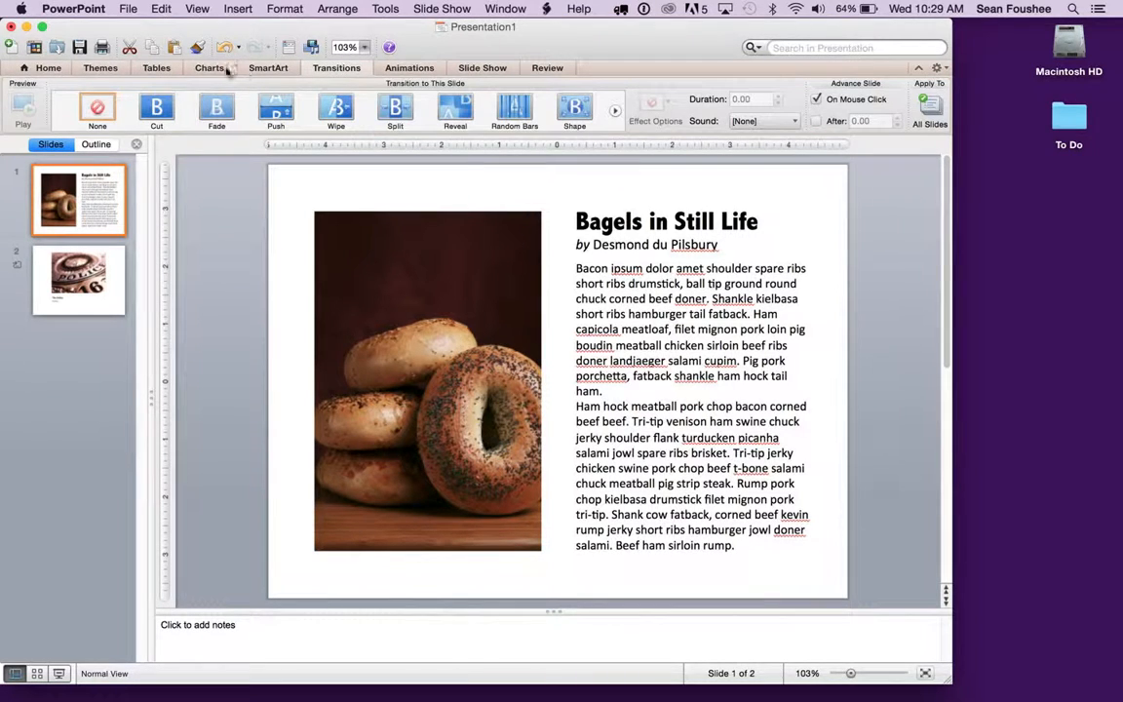
pyautogui.click(219, 114)
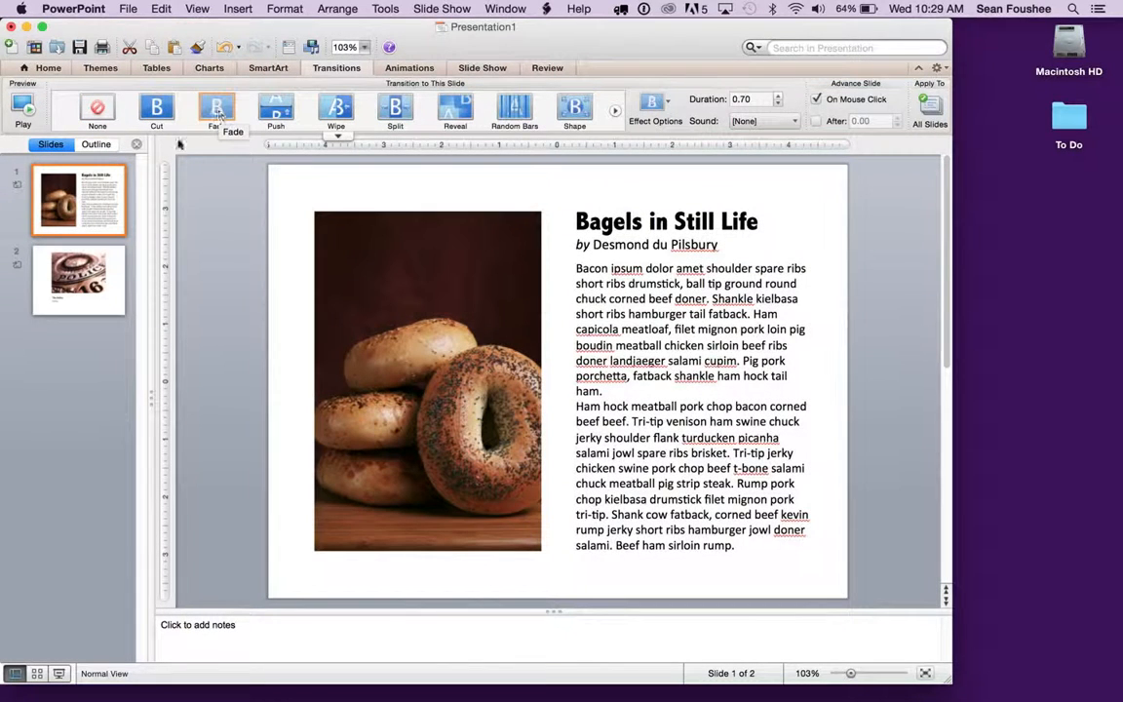
# Play the slide show again, advance to the police slide, and return to the bagel slide to preview both transitions.
pyautogui.click(41, 68)
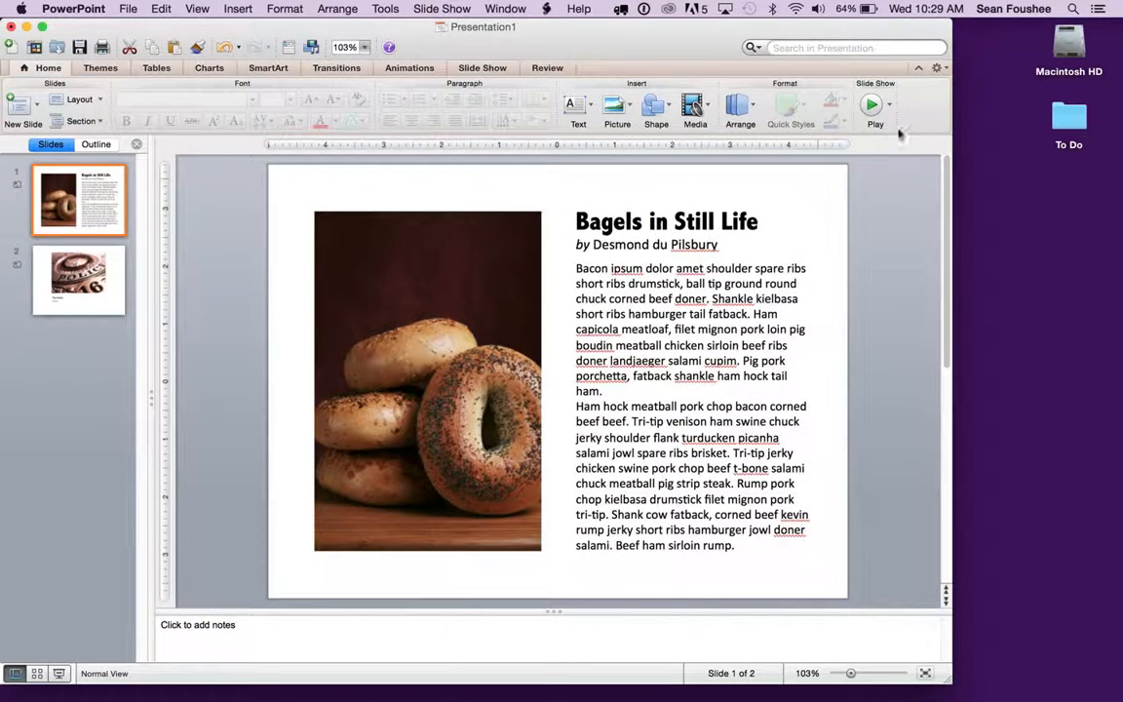
pyautogui.click(871, 105)
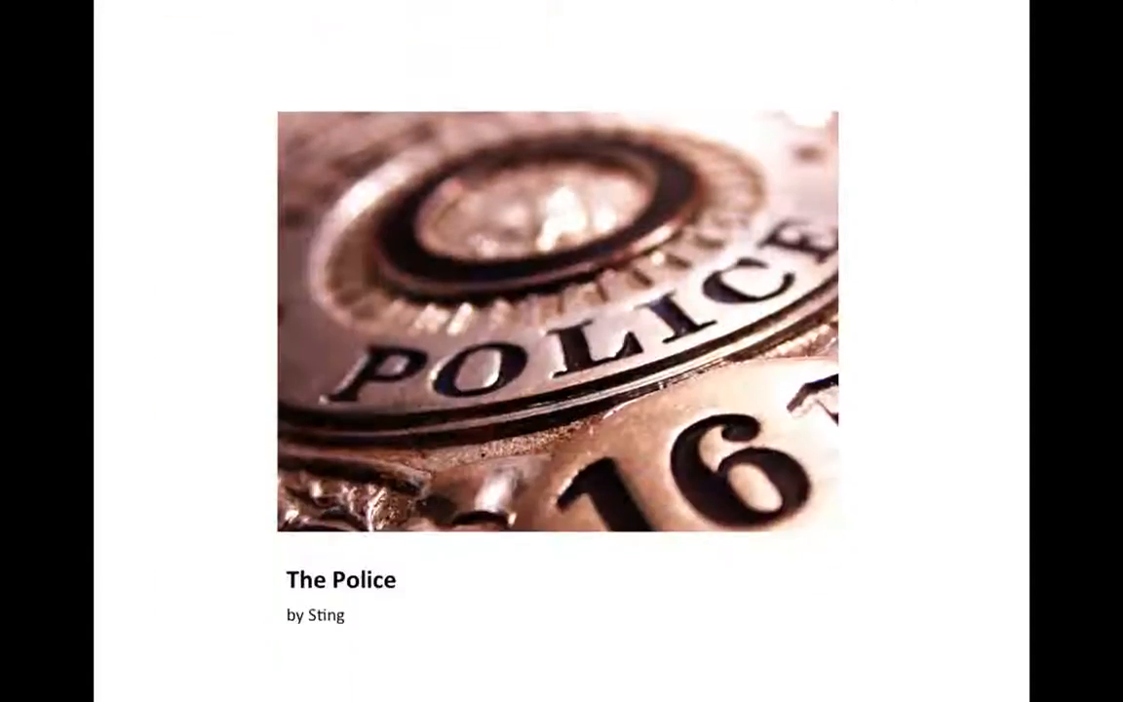
pyautogui.press('Left')
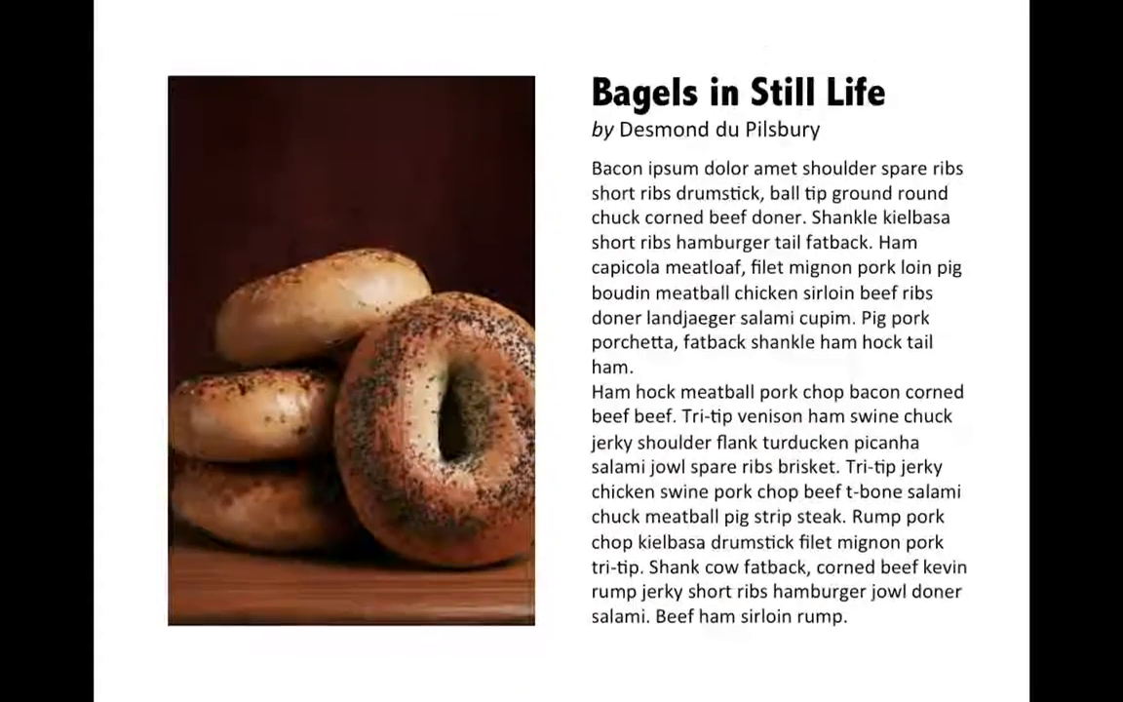